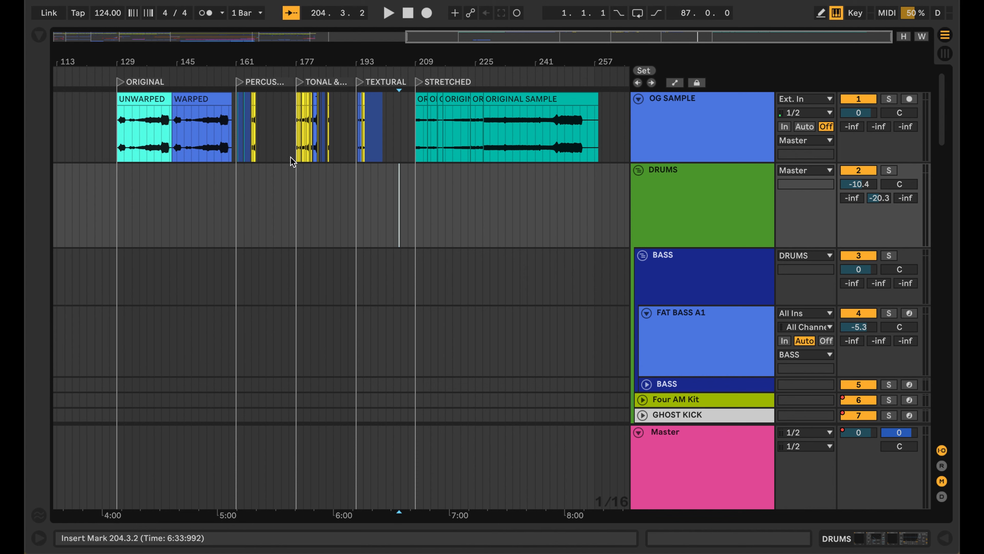
# Go through the PERCUSSIVE, TONAL & TUNED, TEXTURAL and STRETCHED sections of the OG SAMPLE track in turn.
pyautogui.click(239, 83)
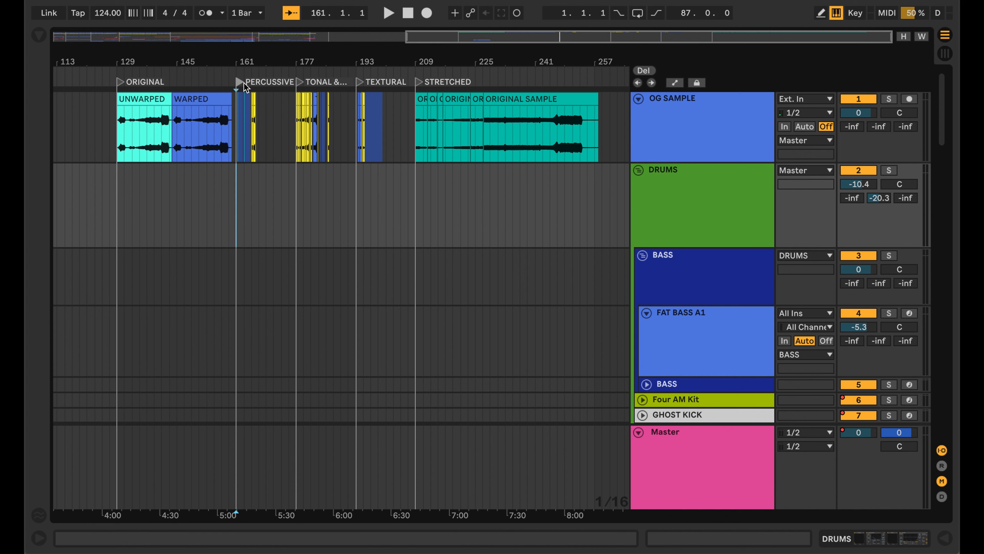
pyautogui.click(299, 82)
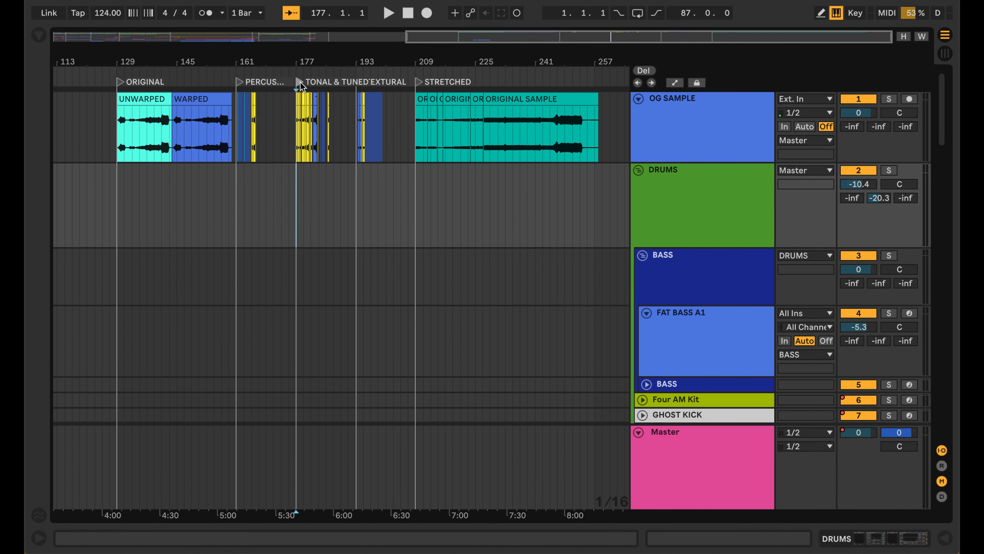
pyautogui.click(357, 96)
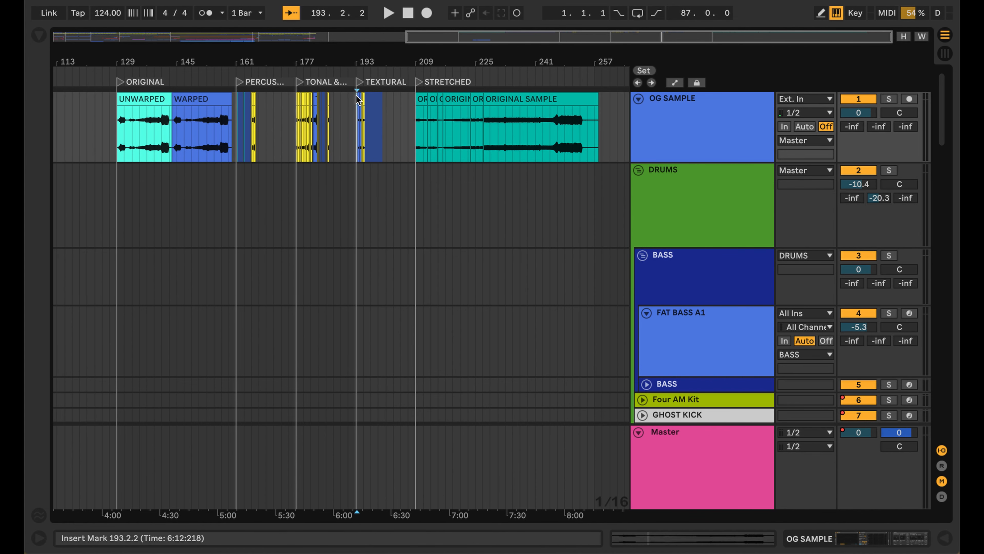
pyautogui.click(418, 82)
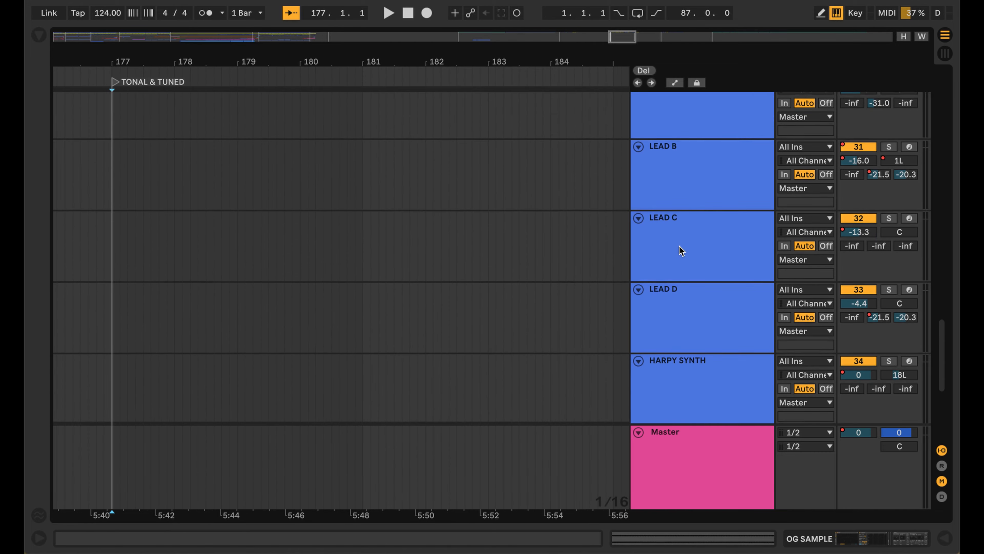
# Open the LEAD A track's device chain and examine its TUNED SAMPLE_A0 sampler, Overdrive and EQ Eight.
pyautogui.scroll(-10, 679, 247)
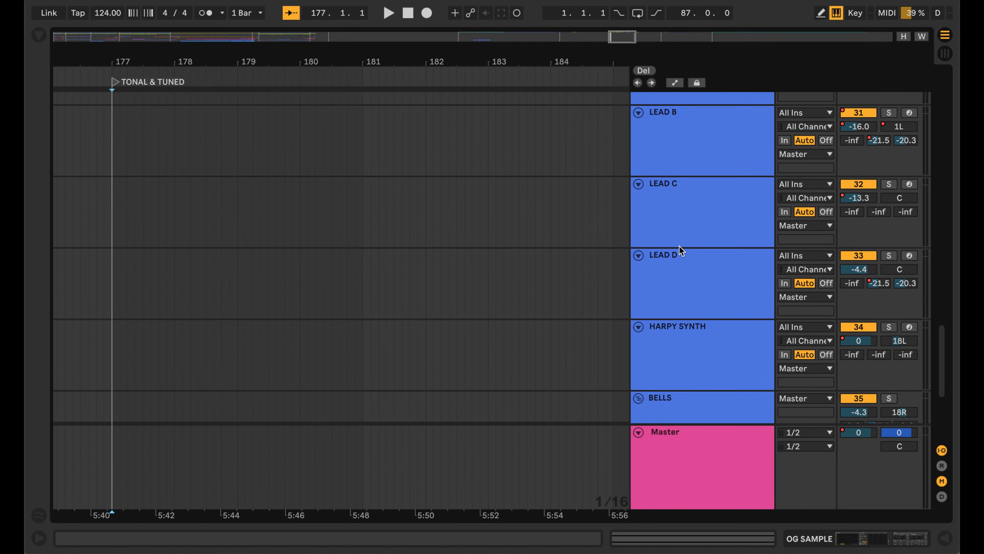
pyautogui.scroll(-5, 679, 246)
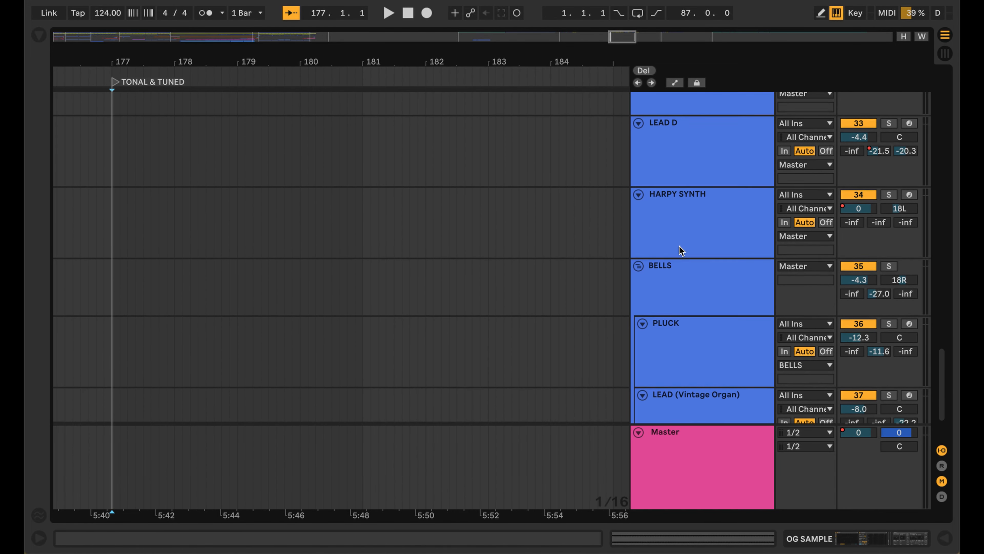
pyautogui.scroll(20, 679, 246)
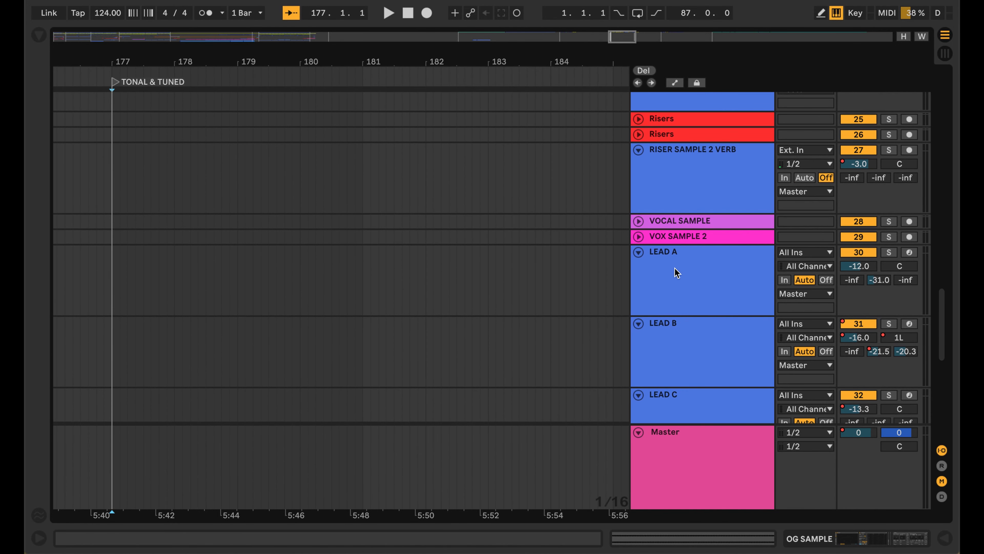
pyautogui.doubleClick(674, 268)
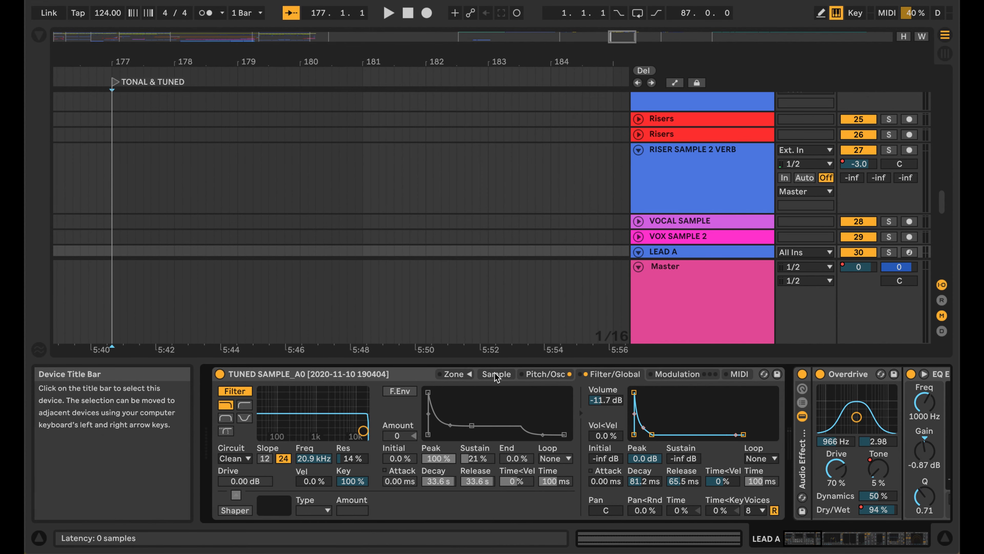
pyautogui.hscroll(3, 711, 441)
pyautogui.hscroll(10, 710, 441)
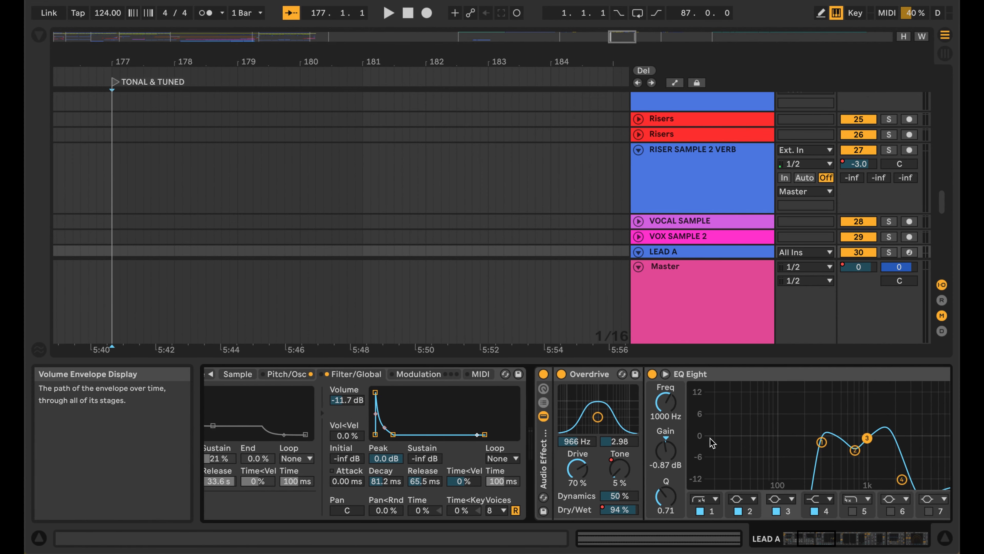
# Audition the TS_A0 clip in the TONAL & TUNED section of the OG SAMPLE track.
pyautogui.scroll(-5, 705, 199)
pyautogui.scroll(-5, 706, 200)
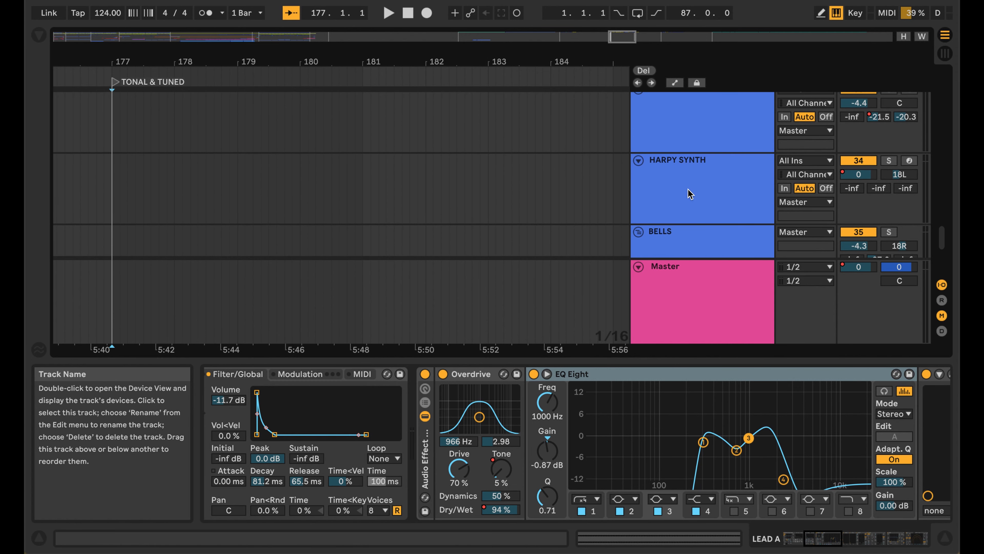
pyautogui.click(689, 193)
pyautogui.scroll(15, 317, 100)
pyautogui.click(317, 100)
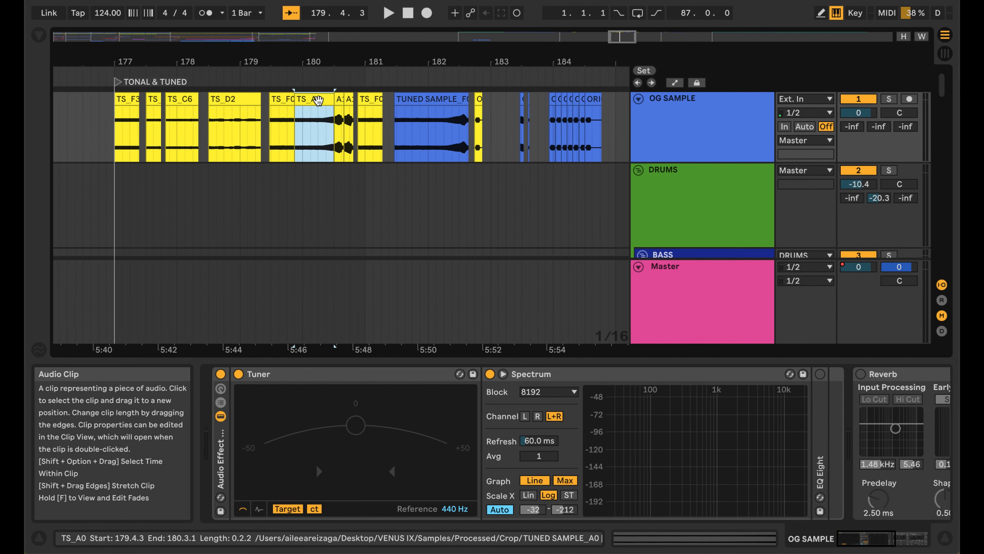
pyautogui.press('space')
pyautogui.press('space')
# Return to LEAD A's device chain and inspect its EQ Eight, Overdrive, both Devil-Loc plug-ins and the first Compressor.
pyautogui.scroll(-15, 318, 100)
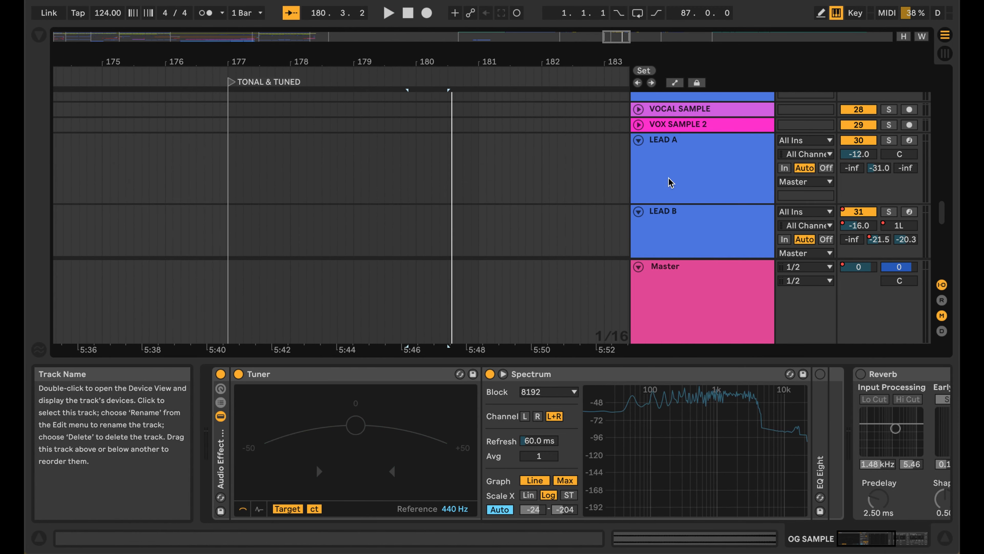
pyautogui.click(670, 183)
pyautogui.click(651, 374)
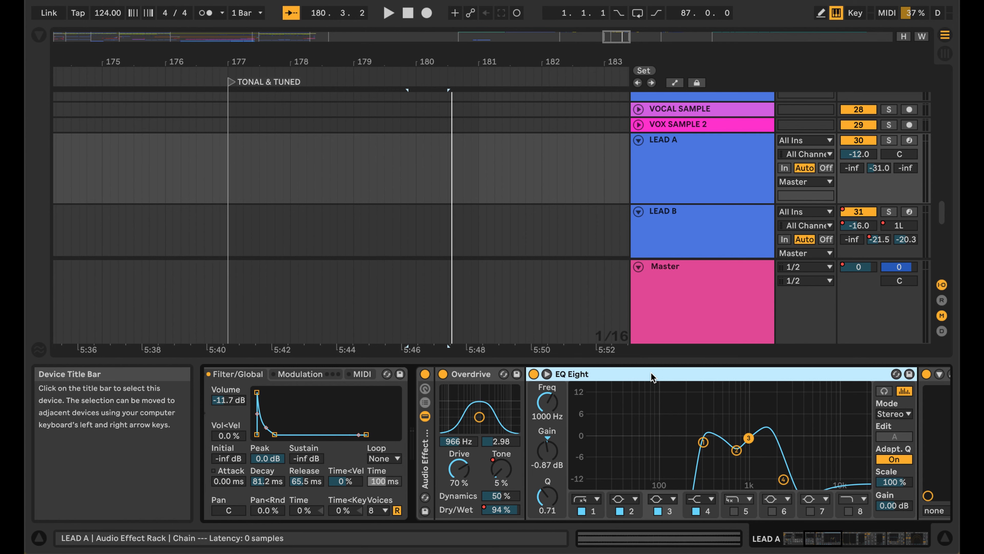
pyautogui.click(481, 378)
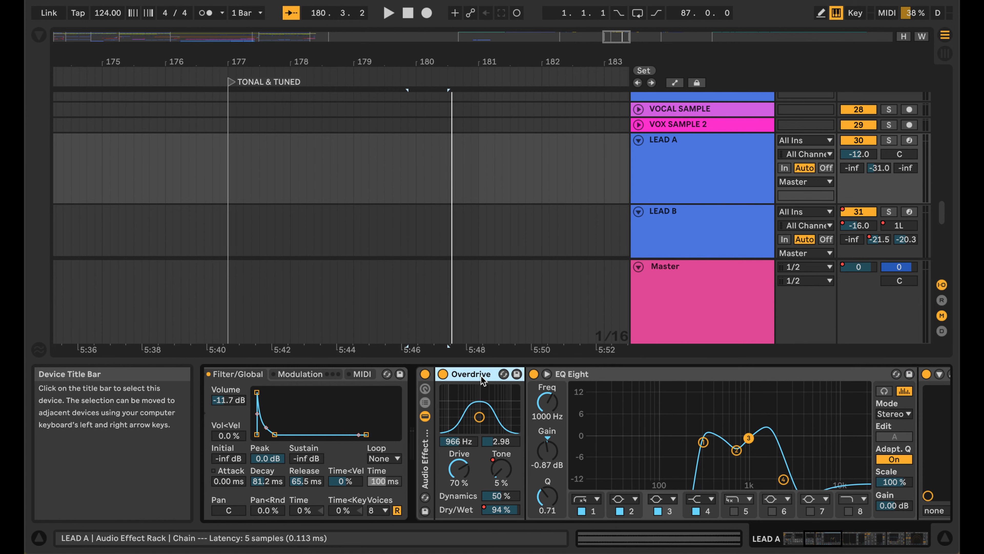
pyautogui.hscroll(10, 678, 440)
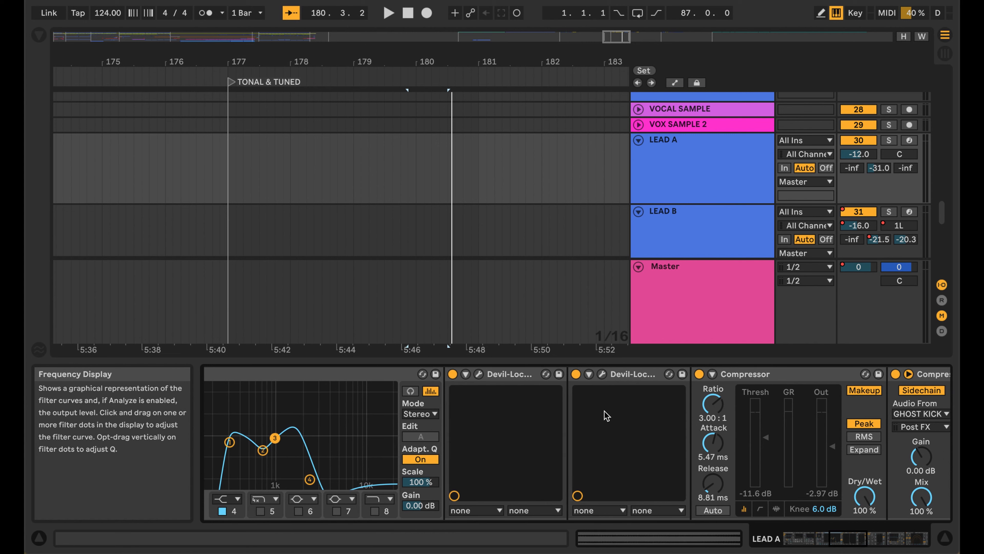
pyautogui.click(527, 379)
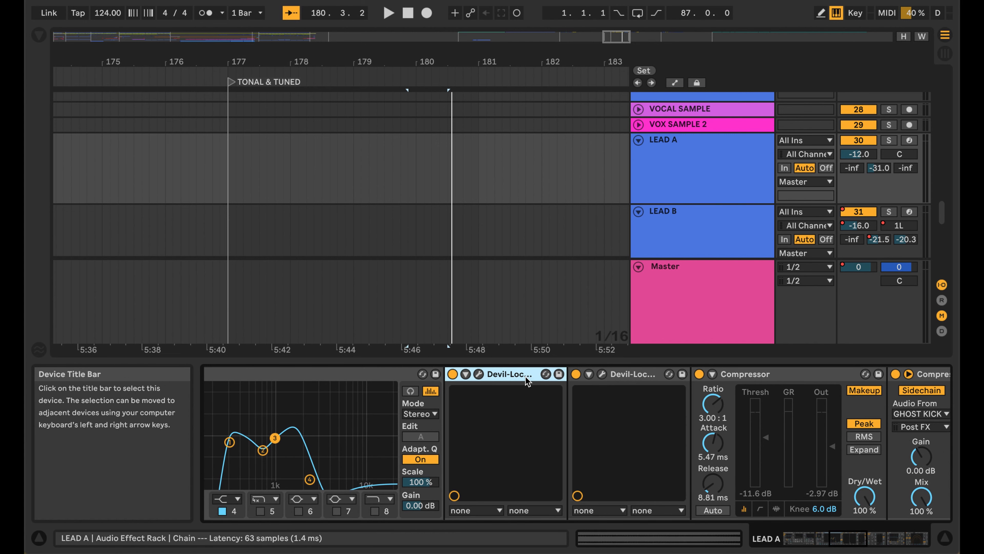
pyautogui.click(631, 375)
pyautogui.hscroll(3, 639, 454)
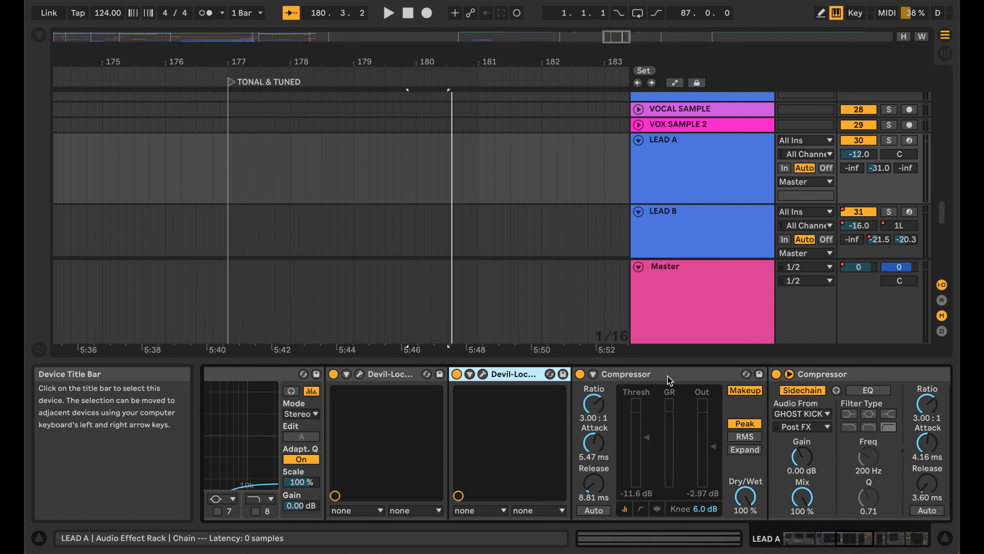
pyautogui.click(667, 376)
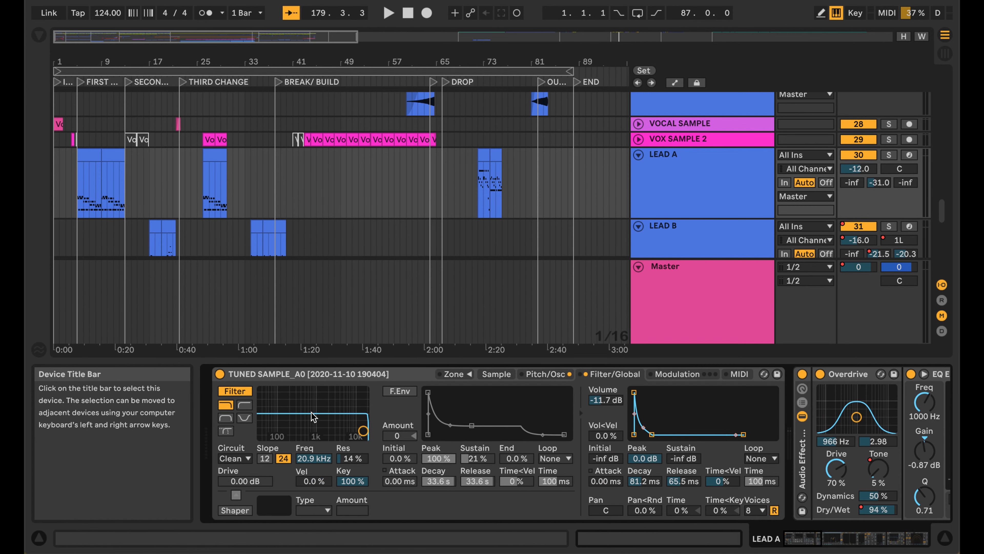
# Show the automation of the Overdrive's Tone parameter on the LEAD A track.
pyautogui.click(679, 190)
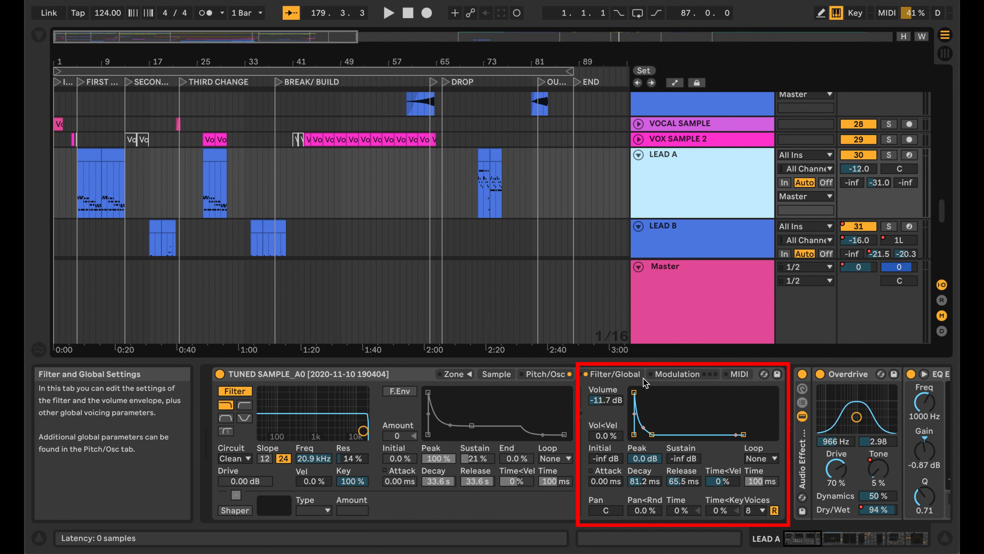
pyautogui.click(852, 472)
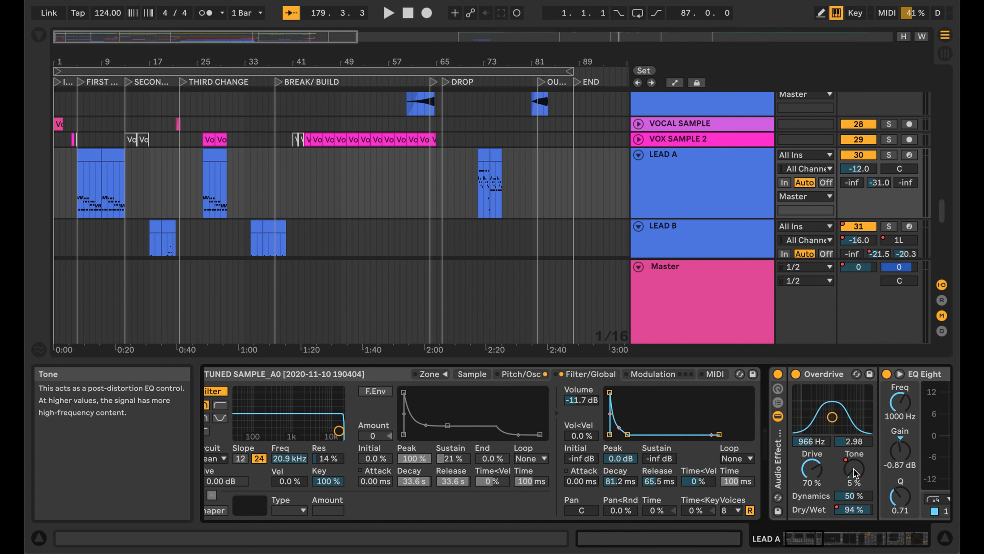
pyautogui.rightClick(854, 472)
pyautogui.click(794, 265)
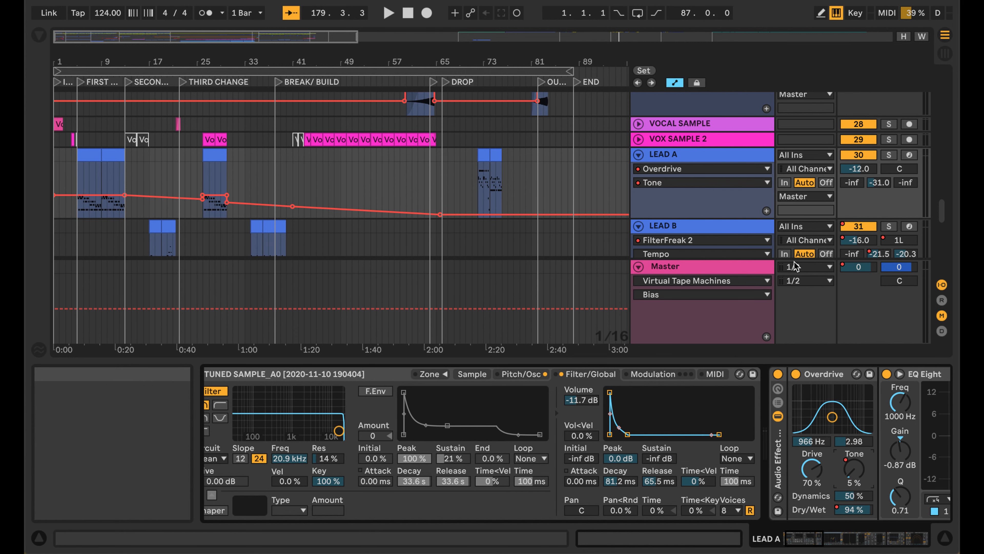
# Inspect the sidechain Compressor, Auto Filter and Echo at the end of LEAD A's device chain.
pyautogui.click(746, 375)
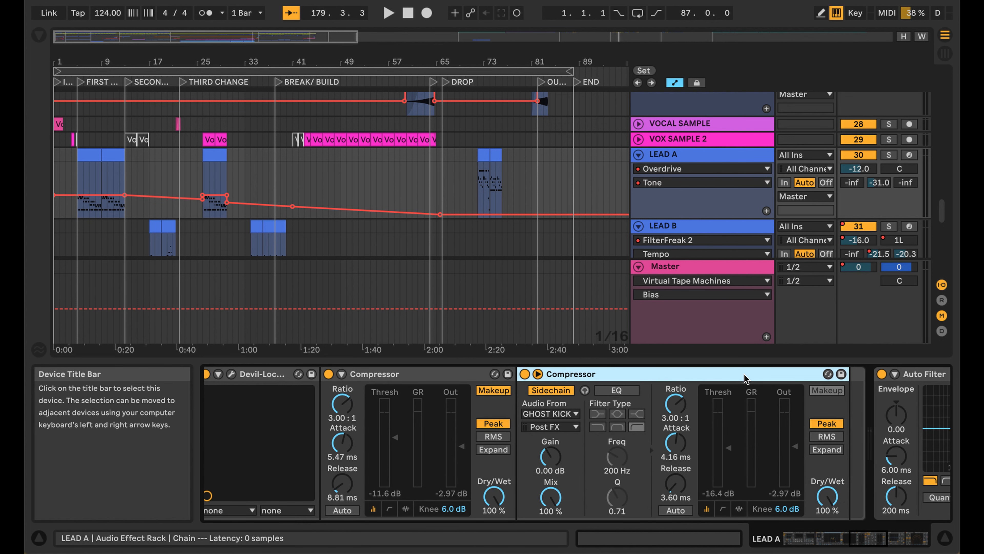
pyautogui.hscroll(5, 793, 453)
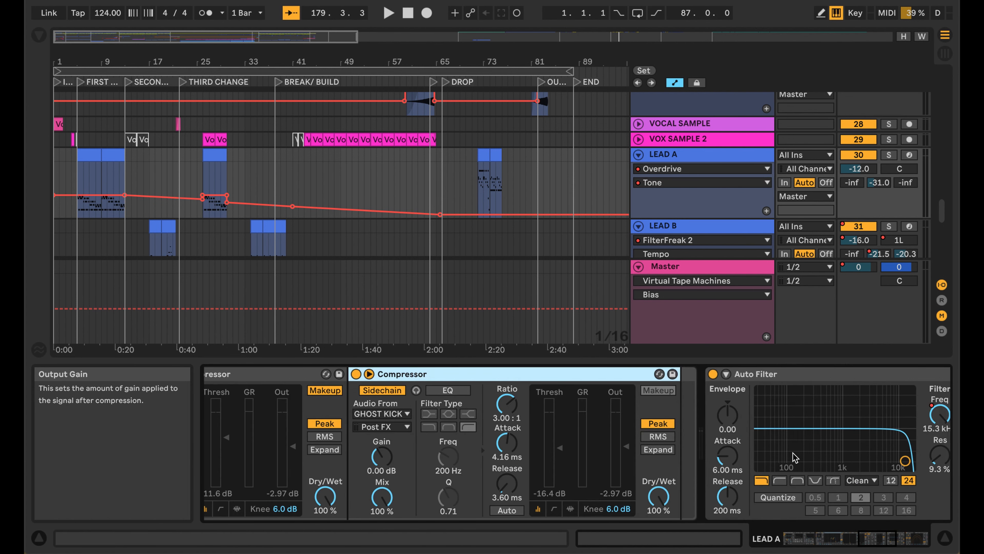
pyautogui.hscroll(5, 792, 455)
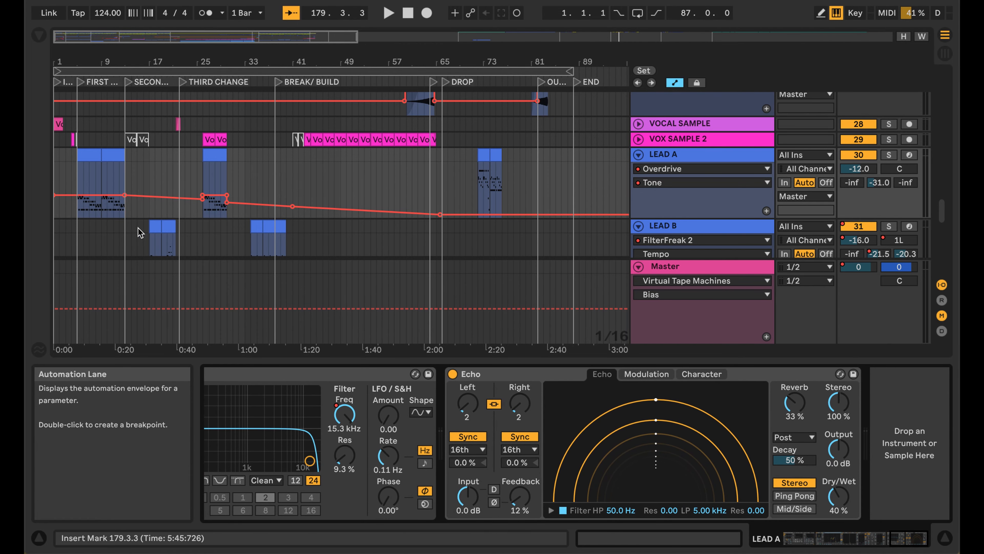
# Turn off the Echo on LEAD A and play the arrangement from FIRST CHANGE to hear the lead without it.
pyautogui.click(77, 179)
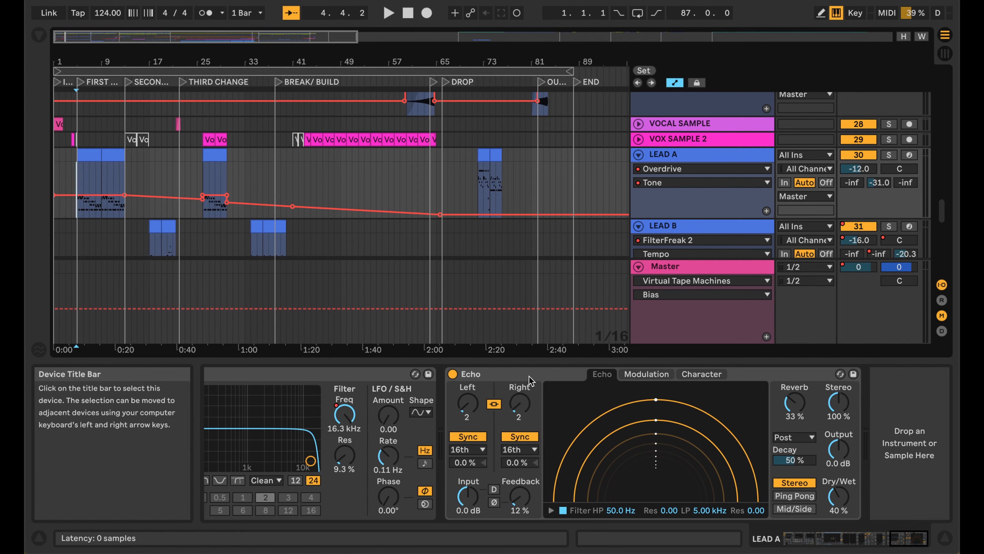
pyautogui.click(452, 374)
pyautogui.press('space')
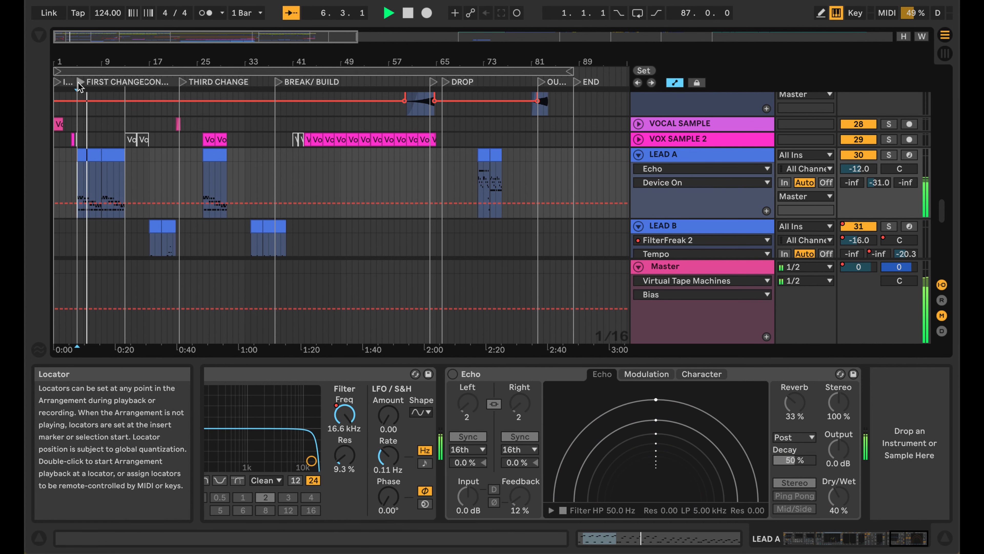
pyautogui.press('space')
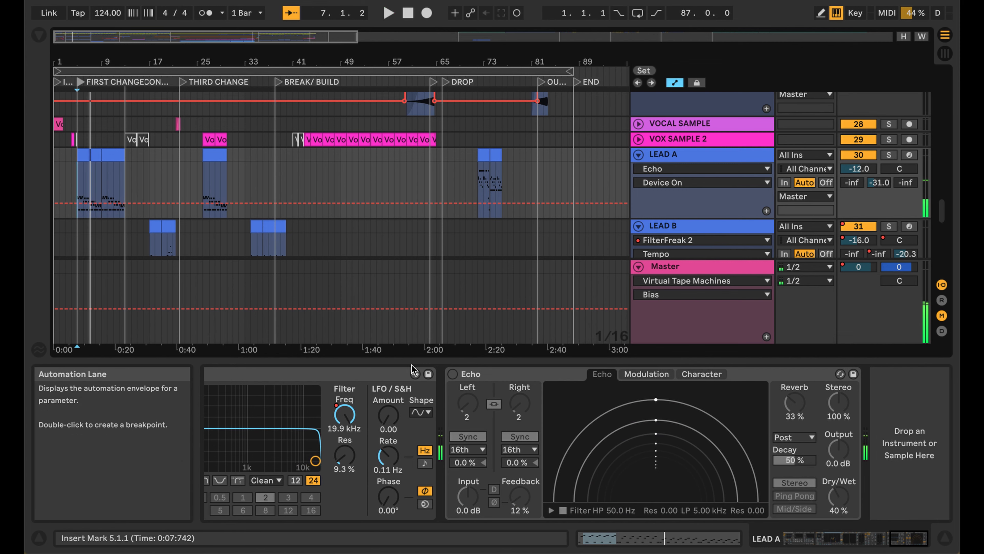
# Turn LEAD A's Echo back on and resume playback to compare the sound.
pyautogui.click(452, 374)
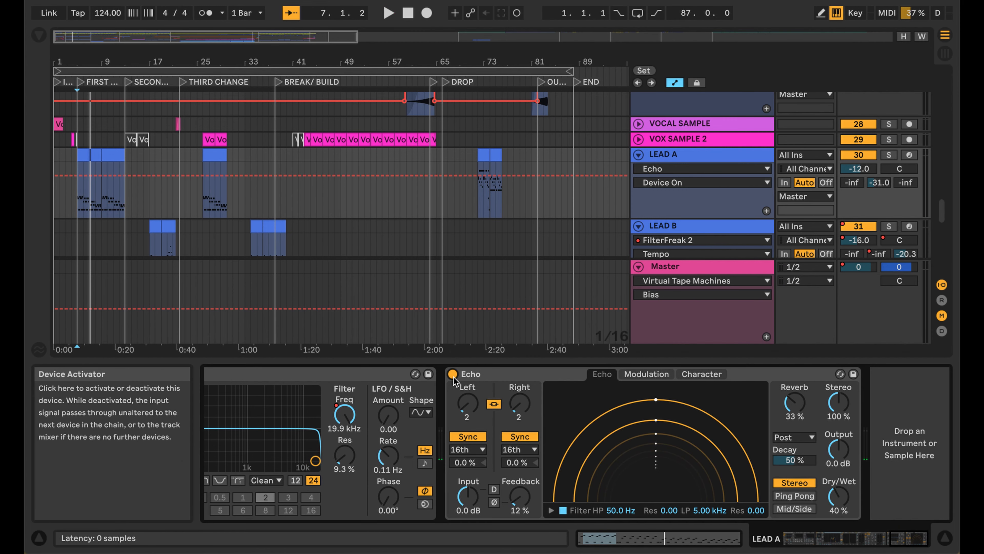
pyautogui.press('space')
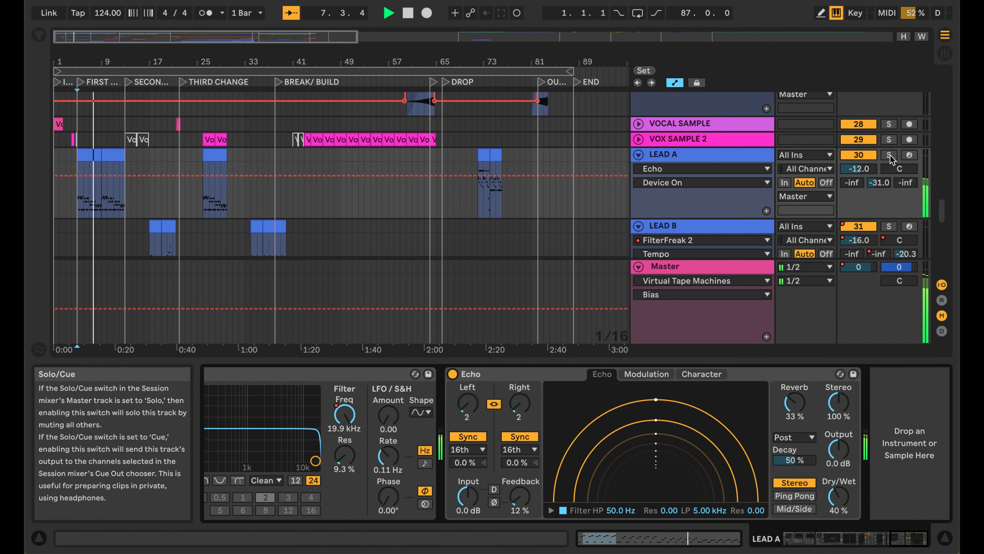
pyautogui.press('space')
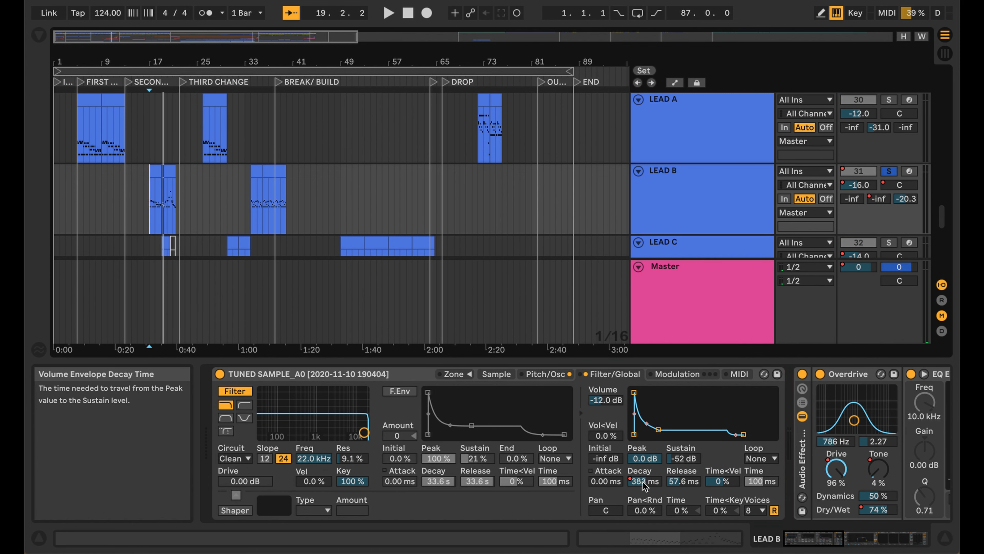
# Show LEAD B's automation for the sampler's volume envelope Decay, followed by the Overdrive's Tone.
pyautogui.rightClick(642, 481)
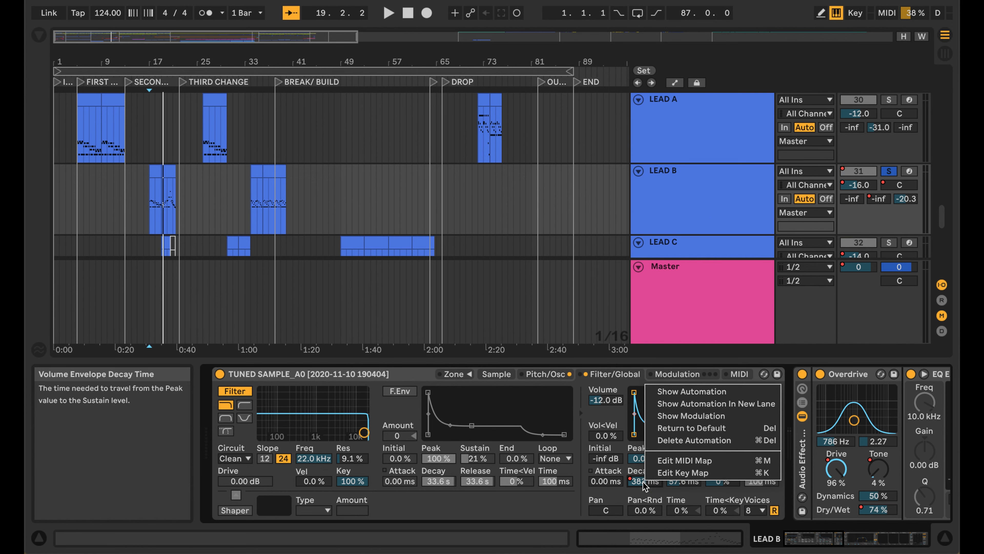
pyautogui.click(679, 392)
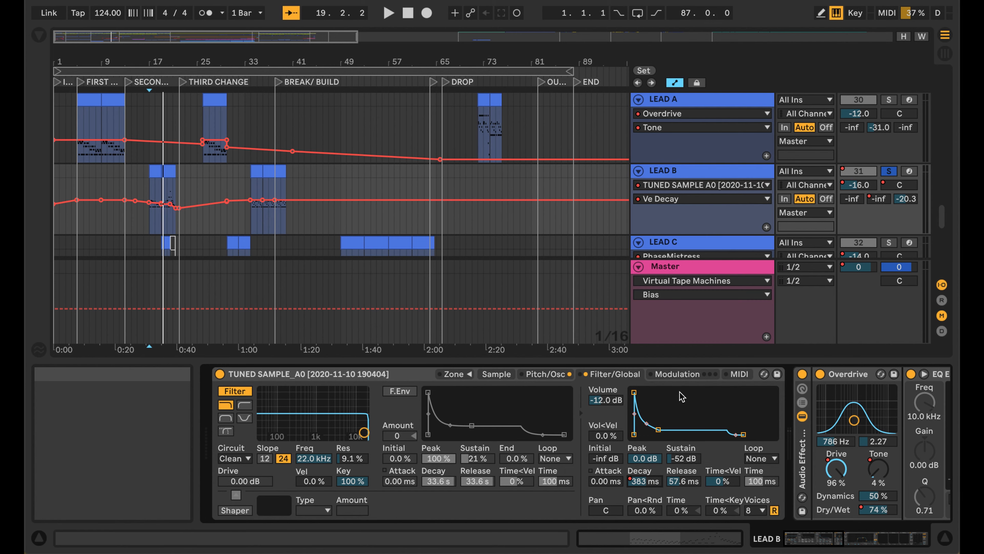
pyautogui.hscroll(10, 682, 396)
pyautogui.click(760, 382)
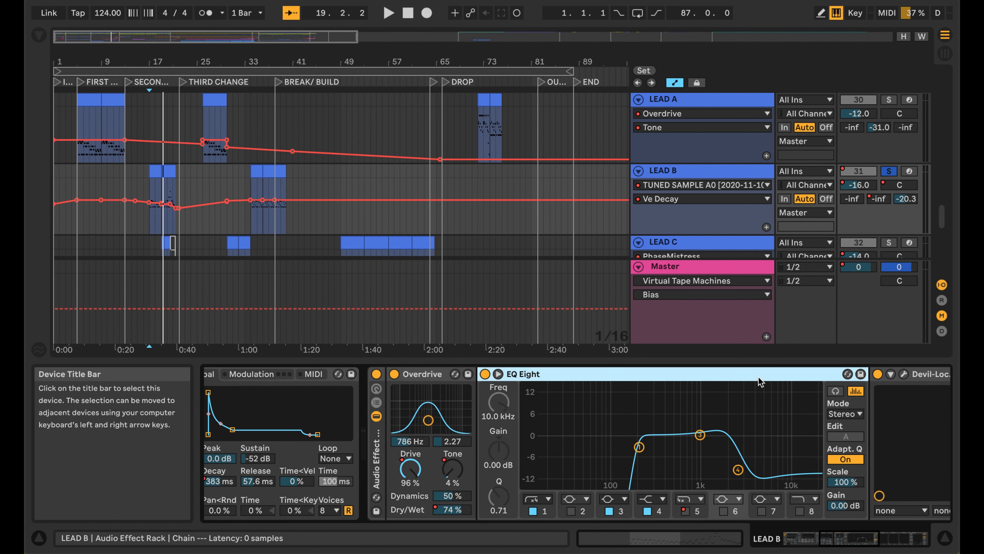
pyautogui.rightClick(453, 469)
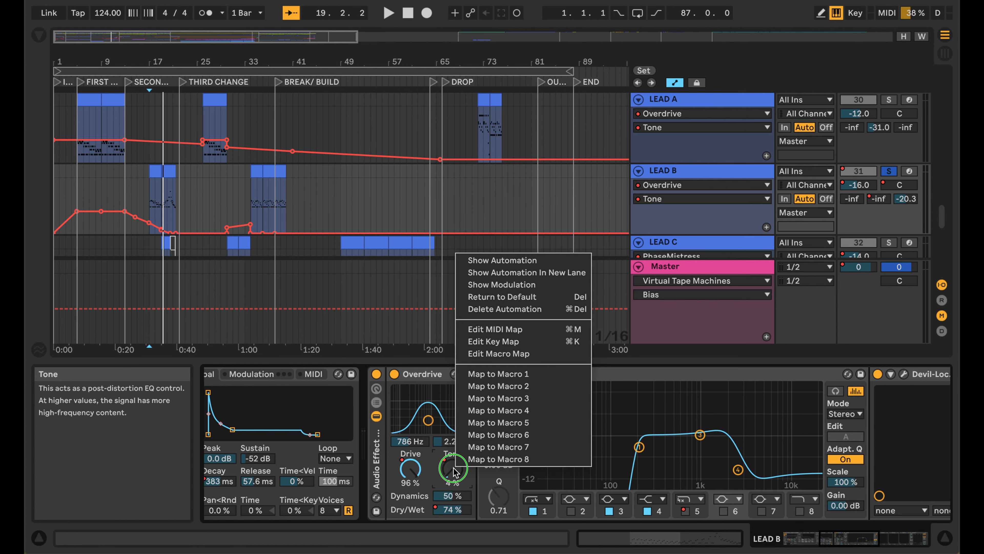
pyautogui.click(497, 259)
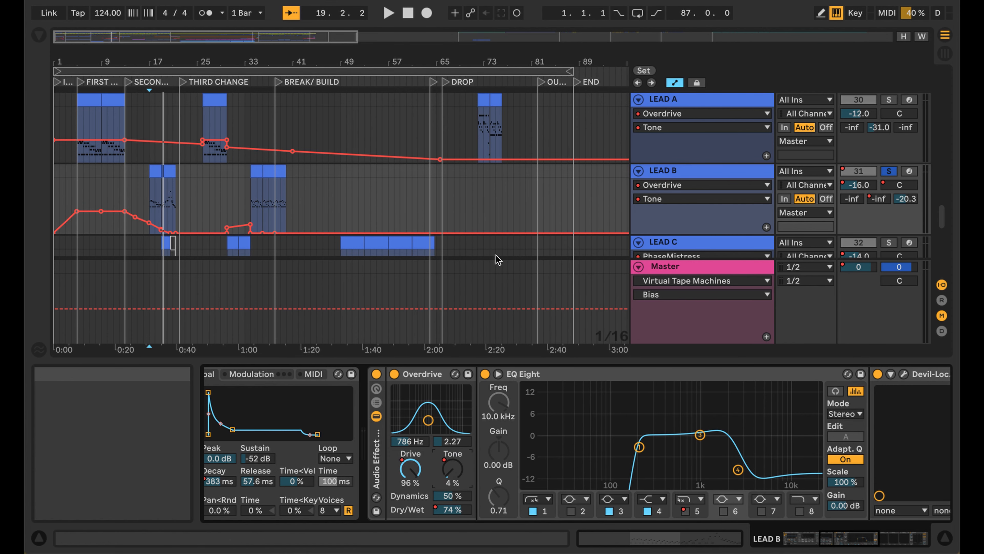
# Inspect the FilterFreak plug-in's settings in LEAD B's device chain and close its window again.
pyautogui.hscroll(10, 667, 384)
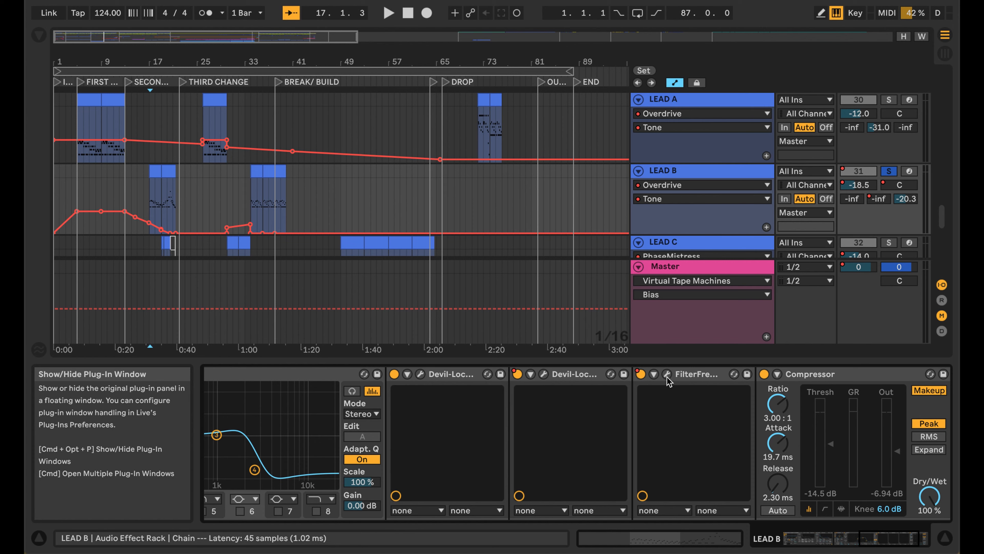
pyautogui.click(667, 374)
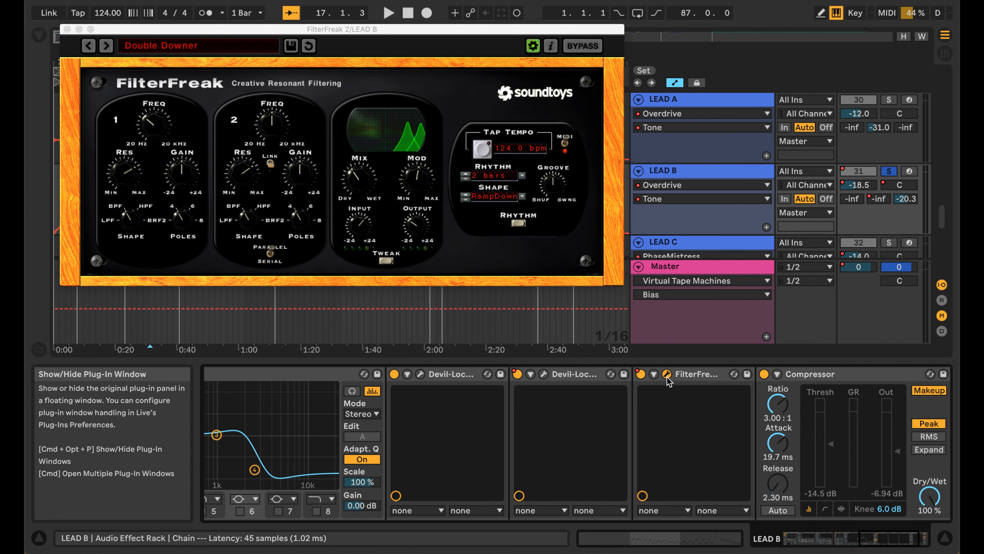
pyautogui.click(667, 381)
# Play LEAD B from bar 17 and again from its second clip at bar 34, checking its effects there.
pyautogui.press('space')
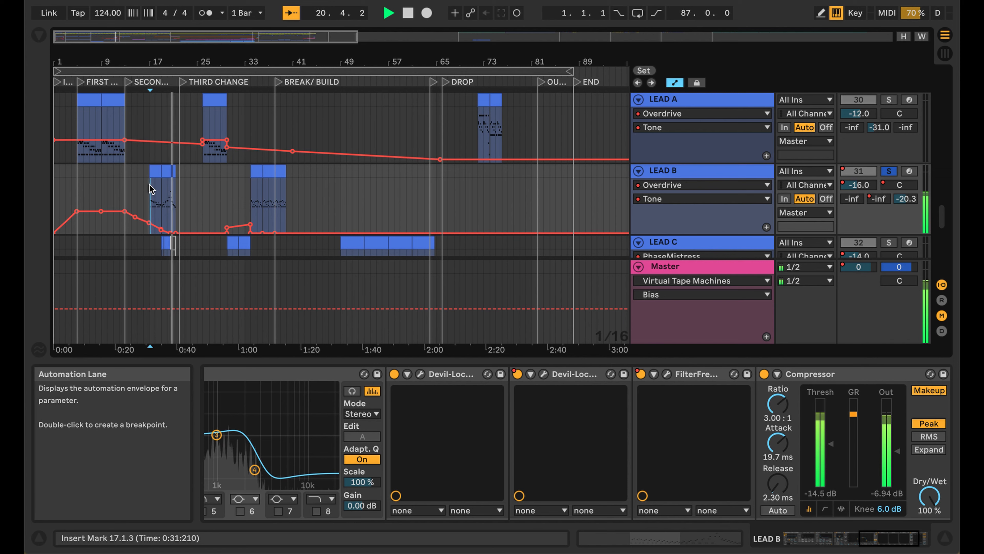
pyautogui.press('space')
pyautogui.click(251, 196)
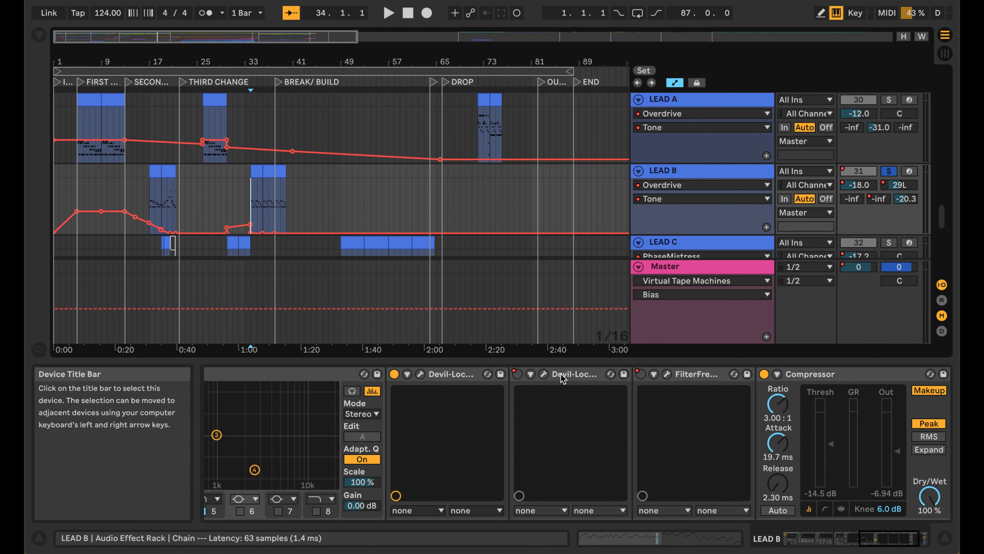
pyautogui.click(688, 376)
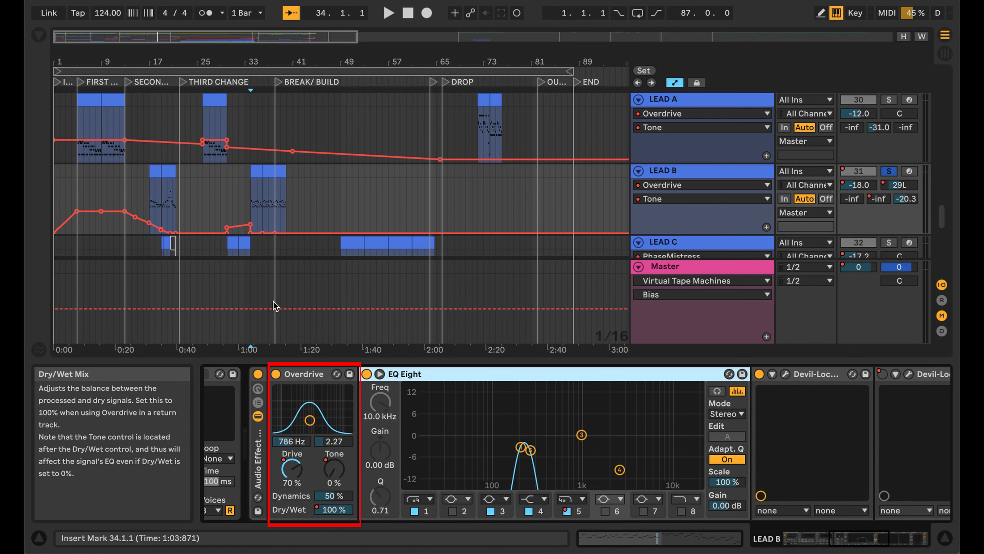
pyautogui.press('space')
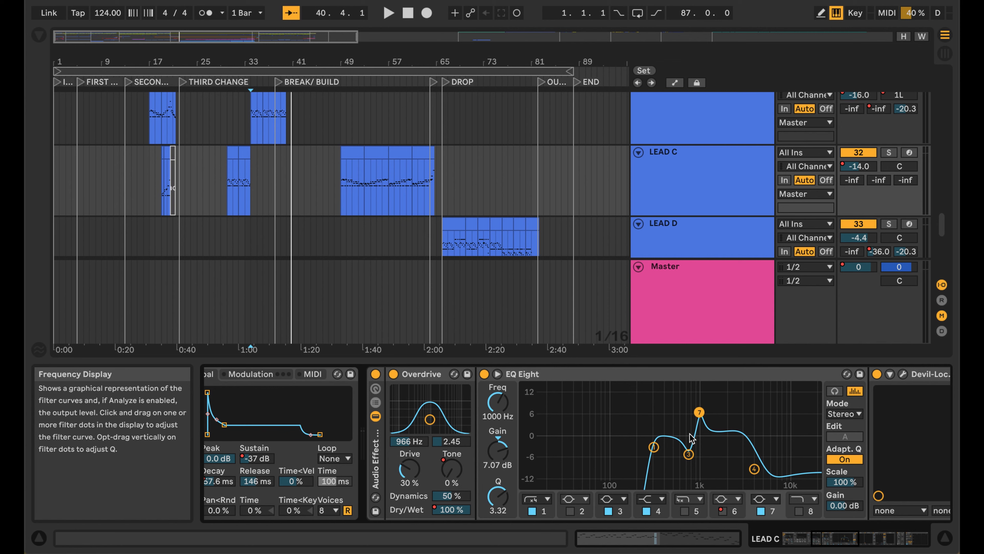
# Show LEAD C's automation for the sampler's volume envelope Decay and play its first clip from bar 18.
pyautogui.click(689, 455)
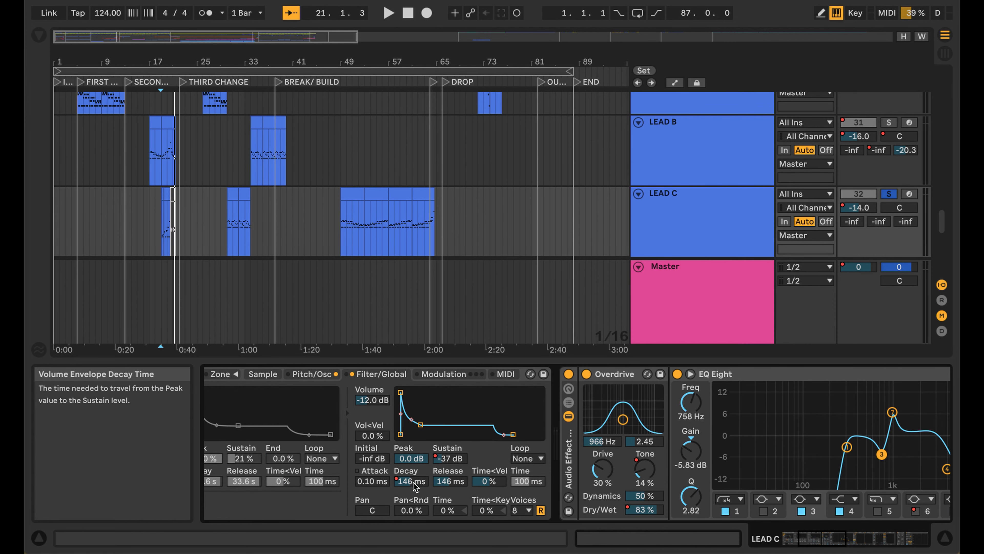
pyautogui.rightClick(411, 482)
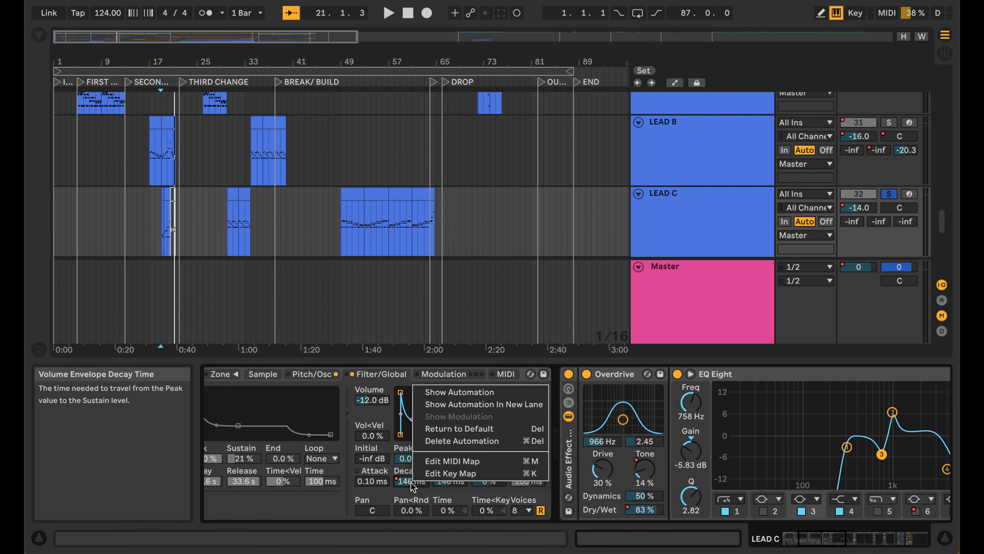
pyautogui.click(465, 394)
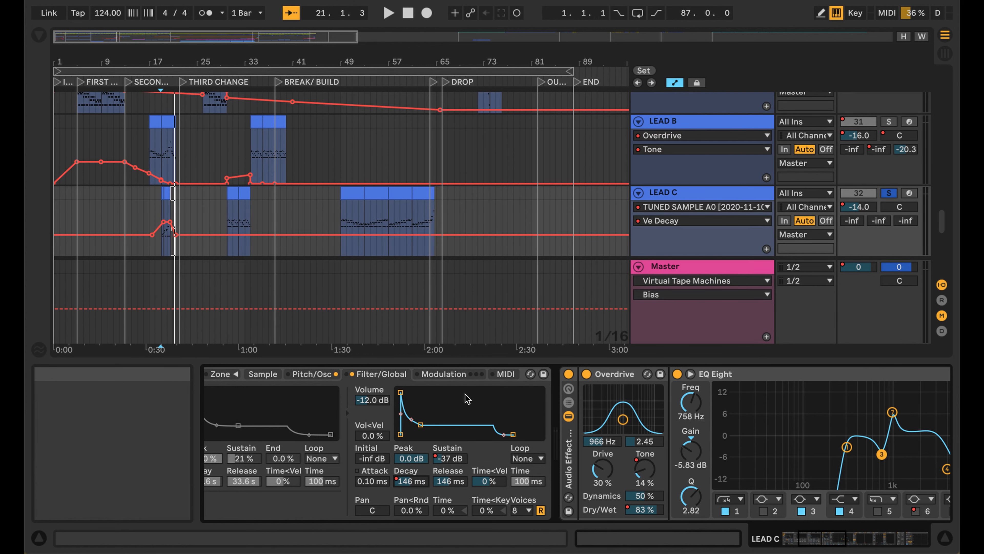
pyautogui.click(157, 218)
pyautogui.press('space')
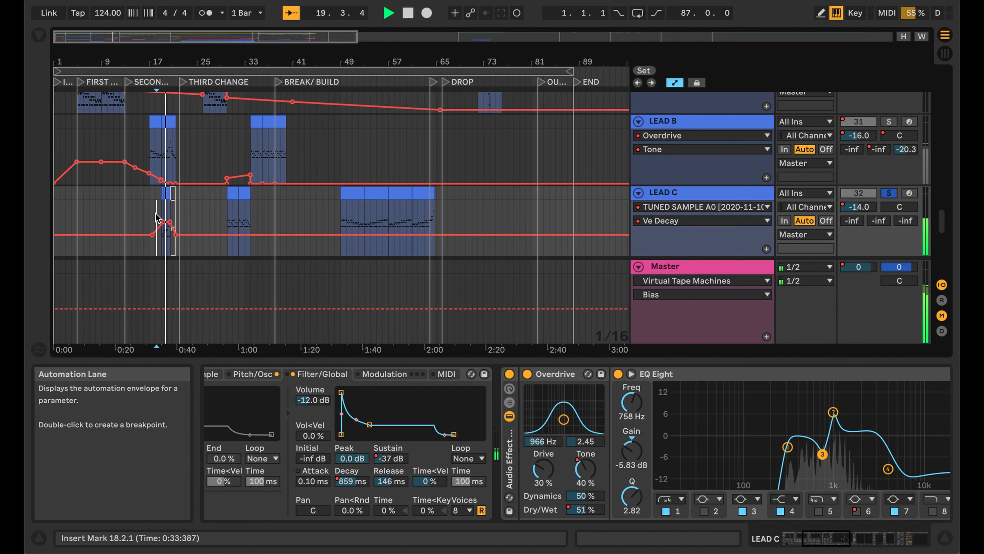
# Play LEAD C's second clip and show the track's automation for the Overdrive's Tone.
pyautogui.click(230, 219)
pyautogui.press('space')
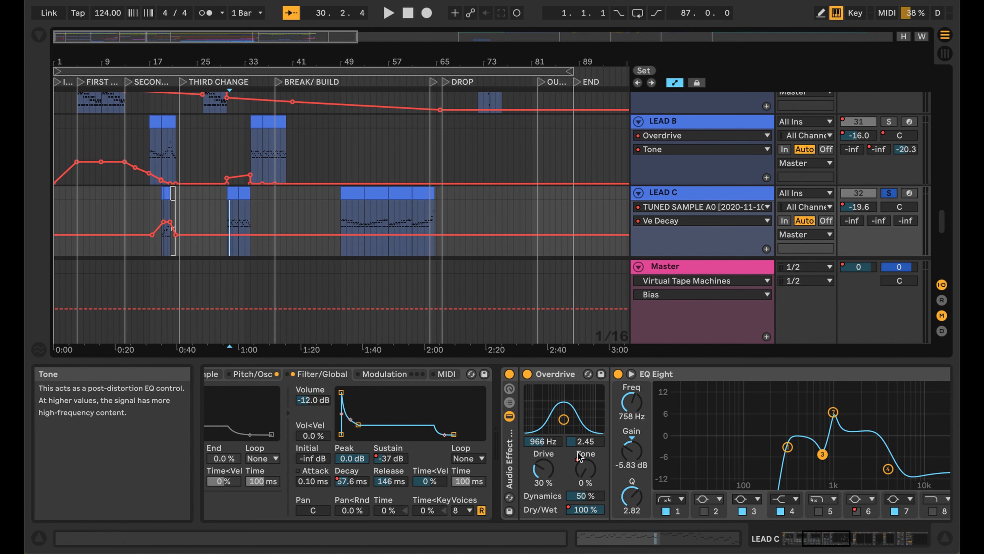
pyautogui.click(585, 469)
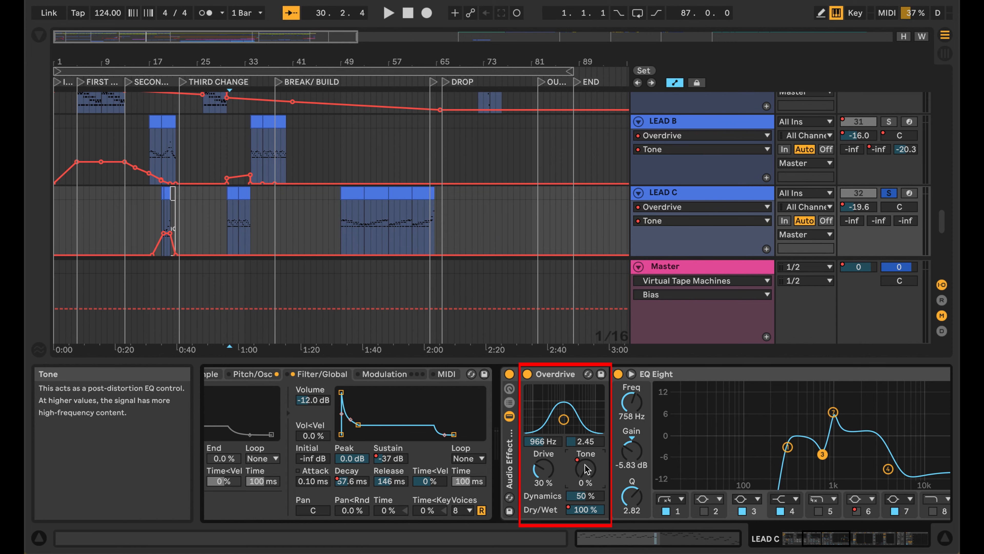
# Show LEAD C's Device On automation for PhaseMistress and play the second clip from its start.
pyautogui.rightClick(649, 373)
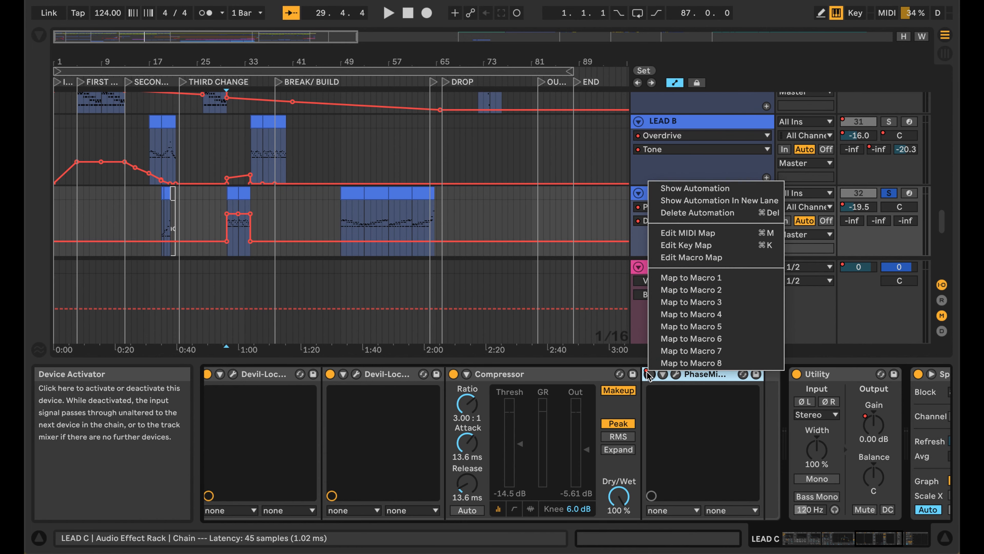
pyautogui.click(683, 190)
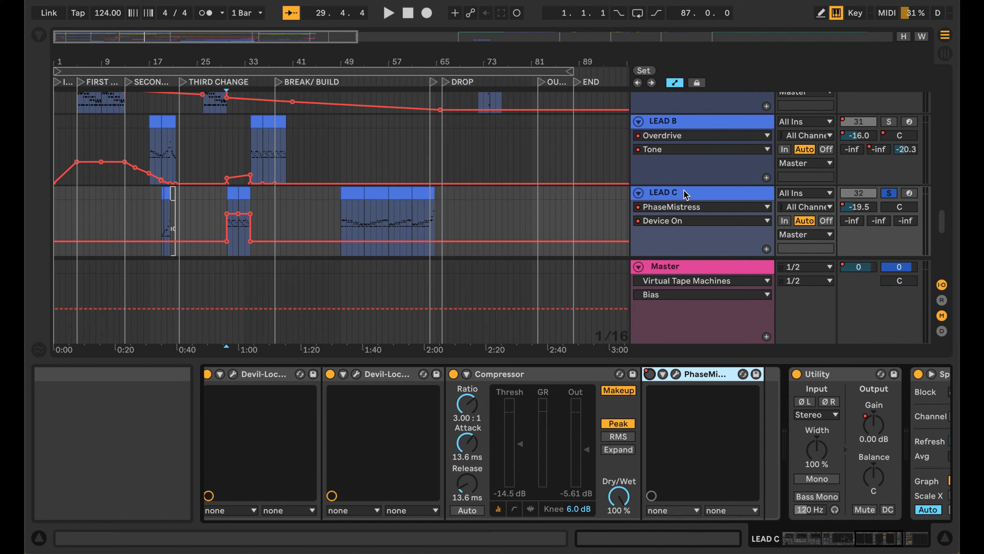
pyautogui.click(225, 207)
pyautogui.press('space')
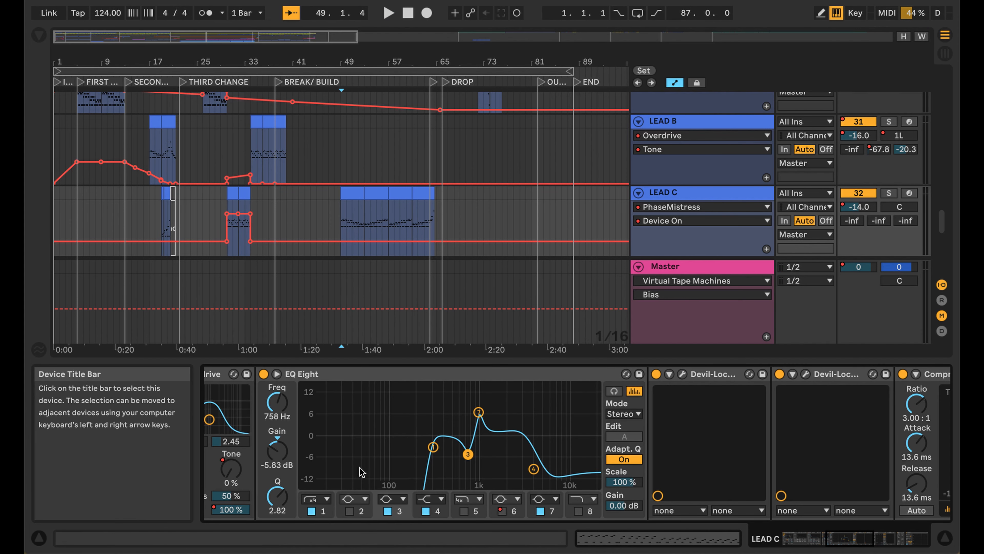
# Show LEAD C's volume envelope Sustain automation, play from bar 49 and check band 6 in its EQ Eight.
pyautogui.hscroll(-10, 361, 471)
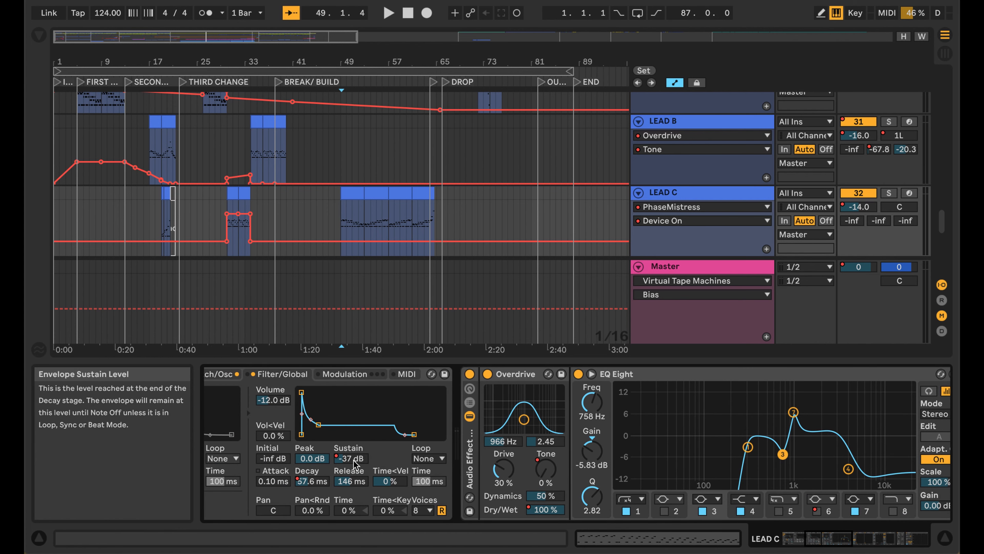
pyautogui.rightClick(355, 458)
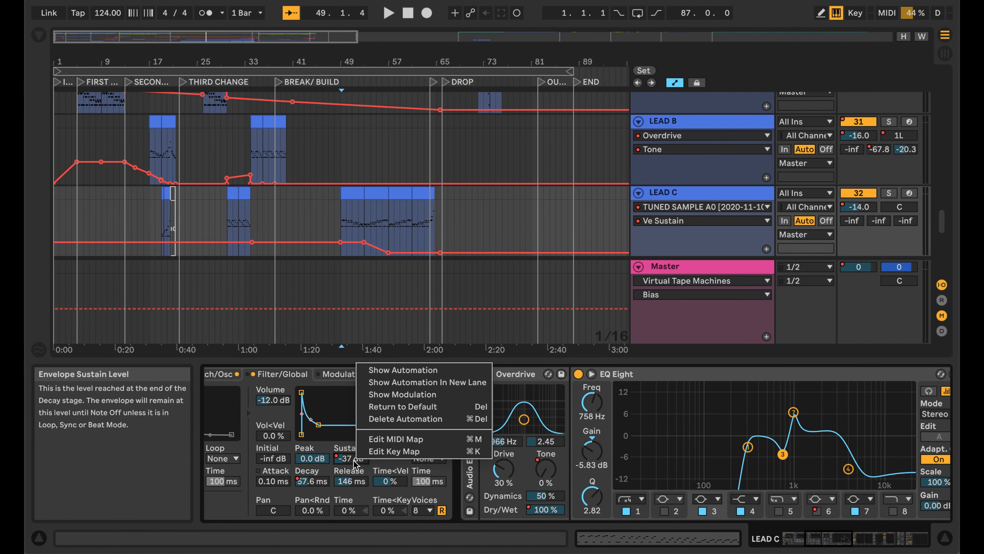
pyautogui.click(390, 371)
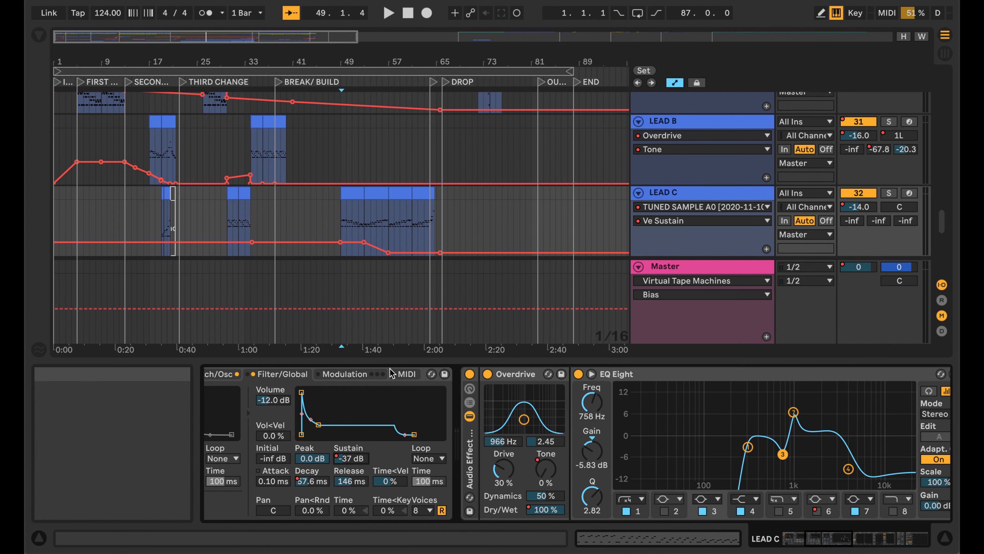
pyautogui.press('space')
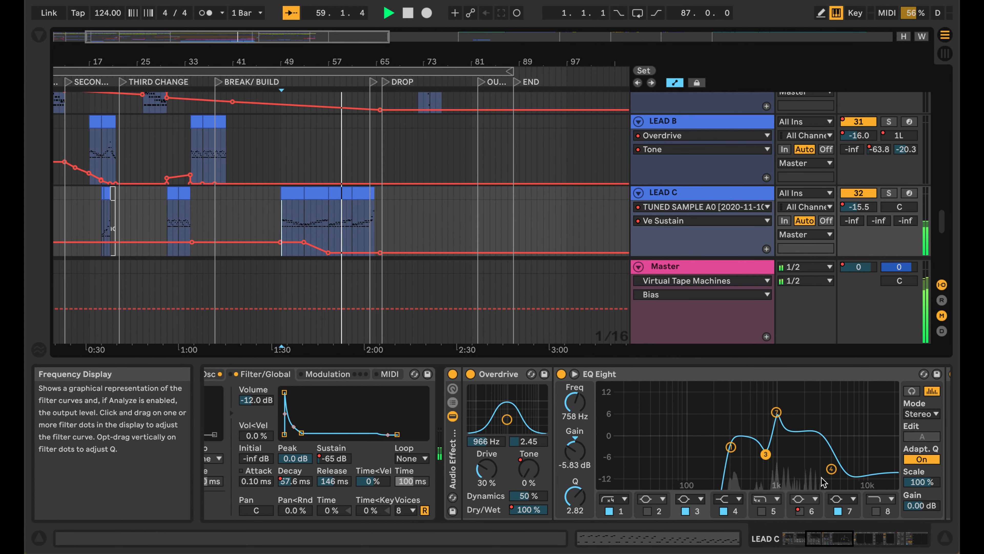
pyautogui.click(814, 378)
pyautogui.click(793, 427)
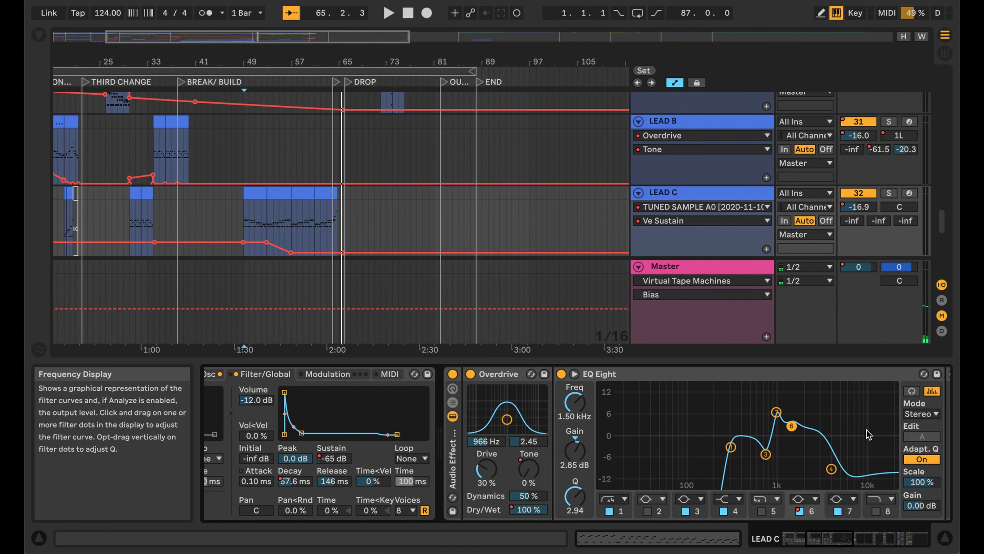
# Examine LEAD D's sampler volume envelope Decay and its automation in the DROP section.
pyautogui.scroll(-3, 812, 200)
pyautogui.click(704, 149)
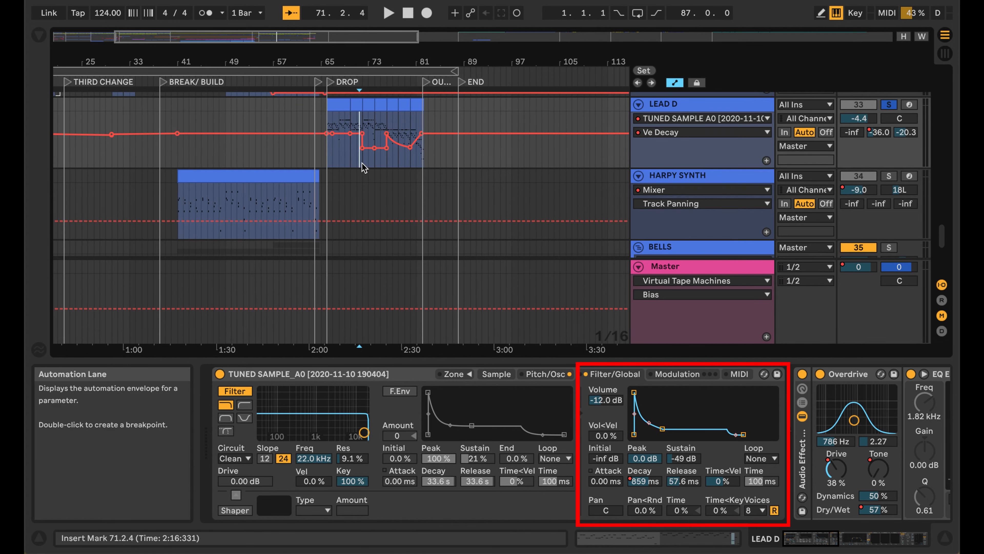
pyautogui.click(363, 163)
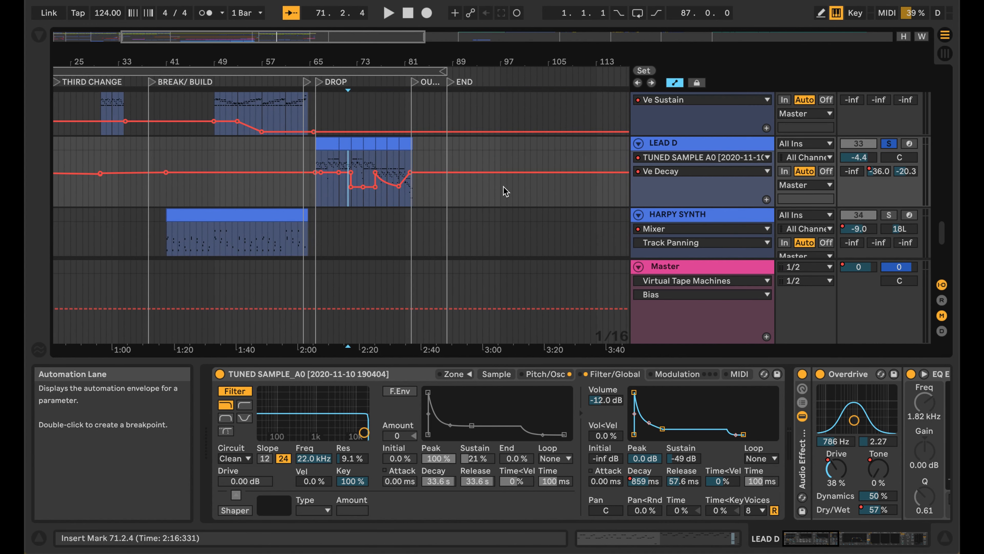
# Play soloed LEAD D from bar 72 to hear its volume envelope Decay automation.
pyautogui.scroll(5, 505, 190)
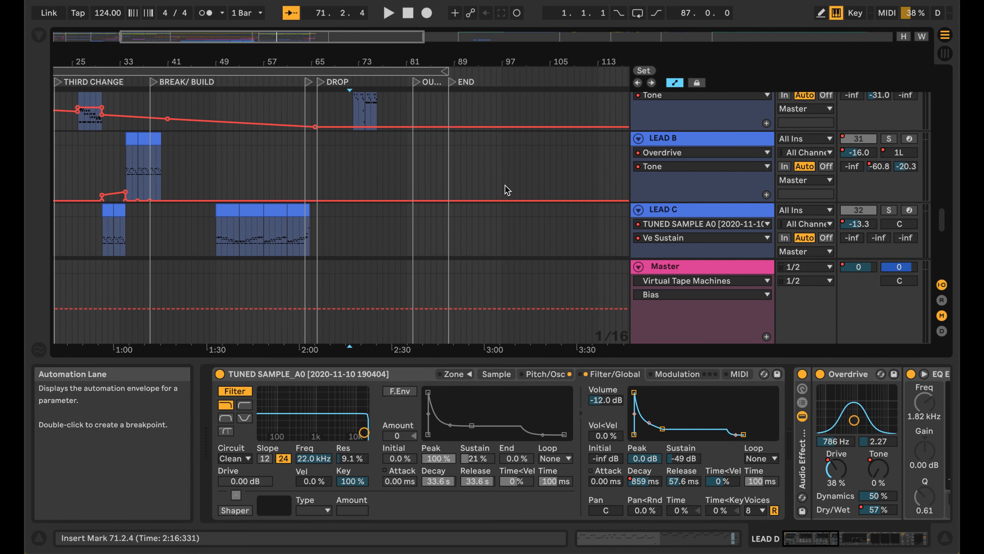
pyautogui.scroll(5, 505, 190)
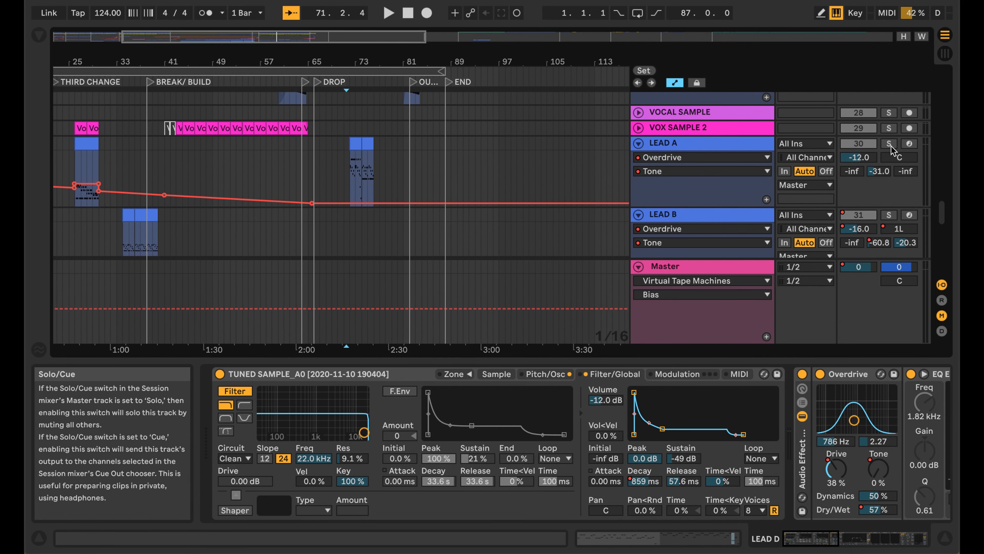
pyautogui.scroll(-10, 461, 230)
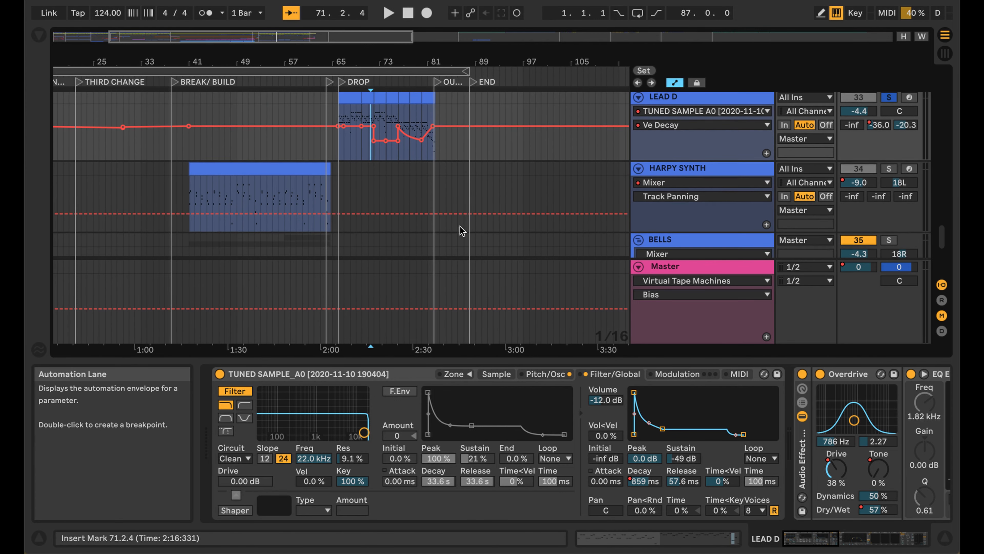
pyautogui.click(362, 167)
pyautogui.press('space')
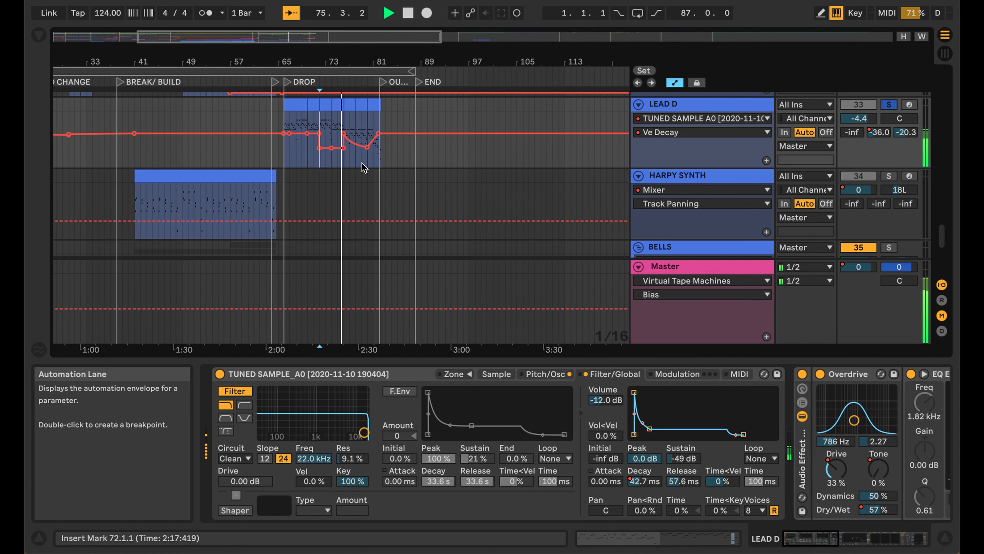
# Play the full mix from DROP while examining LEAD D's device chain as far as the sidechain Compressor.
pyautogui.press('+')
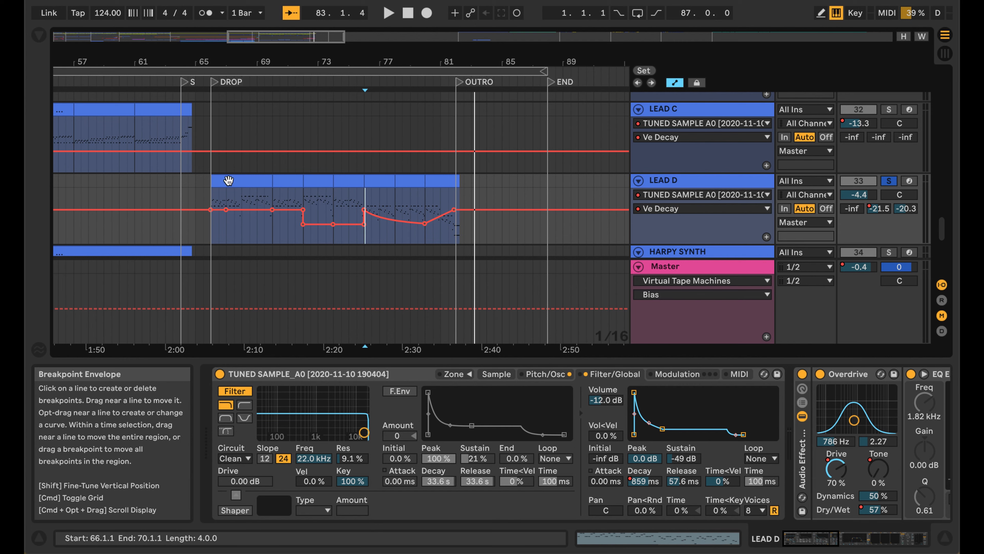
pyautogui.click(212, 201)
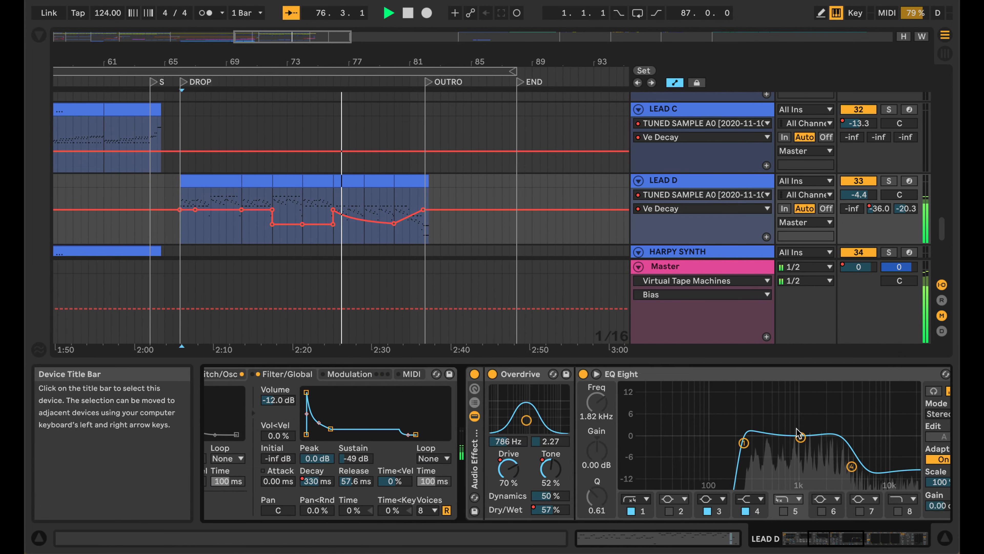
pyautogui.hscroll(10, 797, 428)
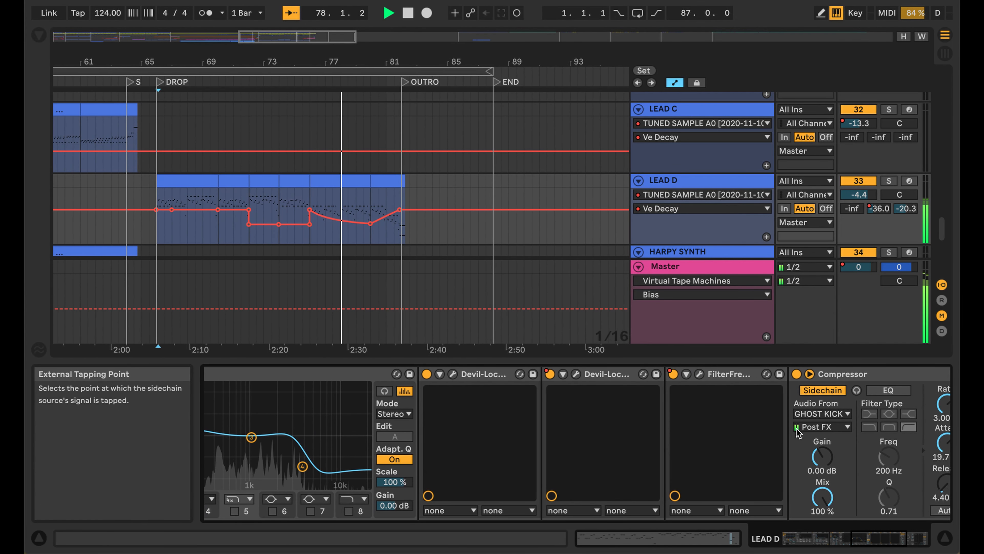
pyautogui.press('space')
# Play the soloed HARPY SYNTH track from its clip at bar 41.
pyautogui.moveTo(523, 347); pyautogui.dragTo(555, 347)
pyautogui.click(332, 228)
pyautogui.press('space')
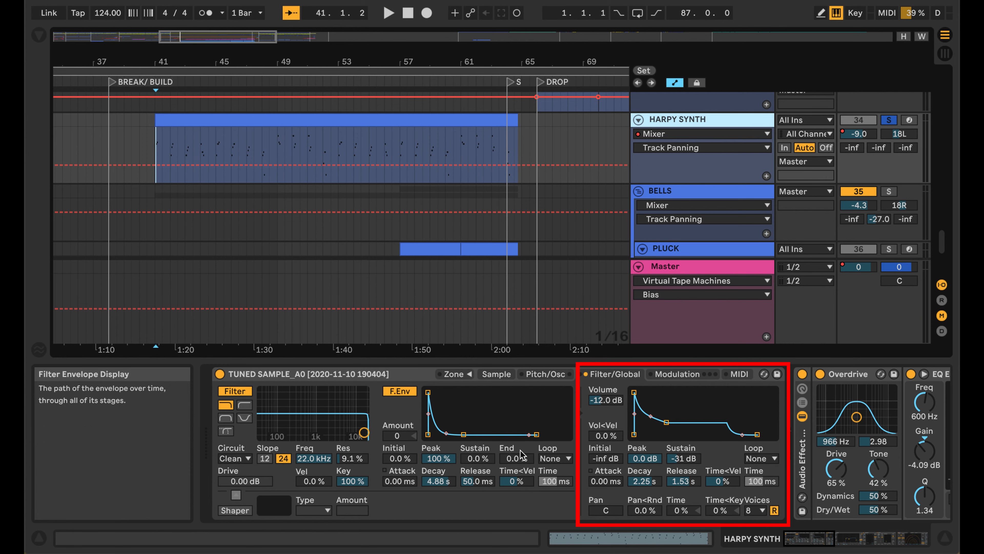
# Inspect the Overdrive and EQ Eight in HARPY SYNTH's device chain, including the EQ's band 3 dip.
pyautogui.hscroll(5, 596, 485)
pyautogui.hscroll(6, 596, 484)
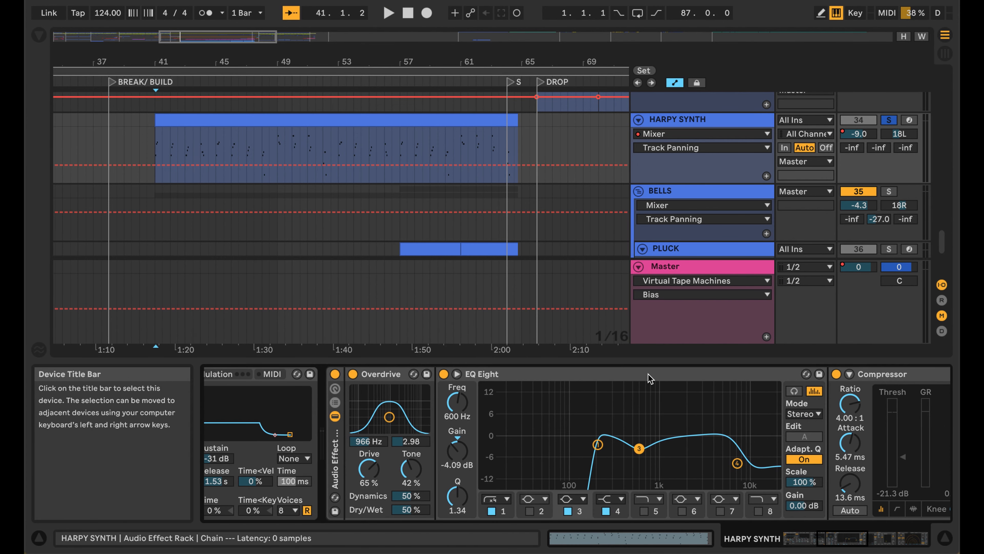
pyautogui.click(650, 378)
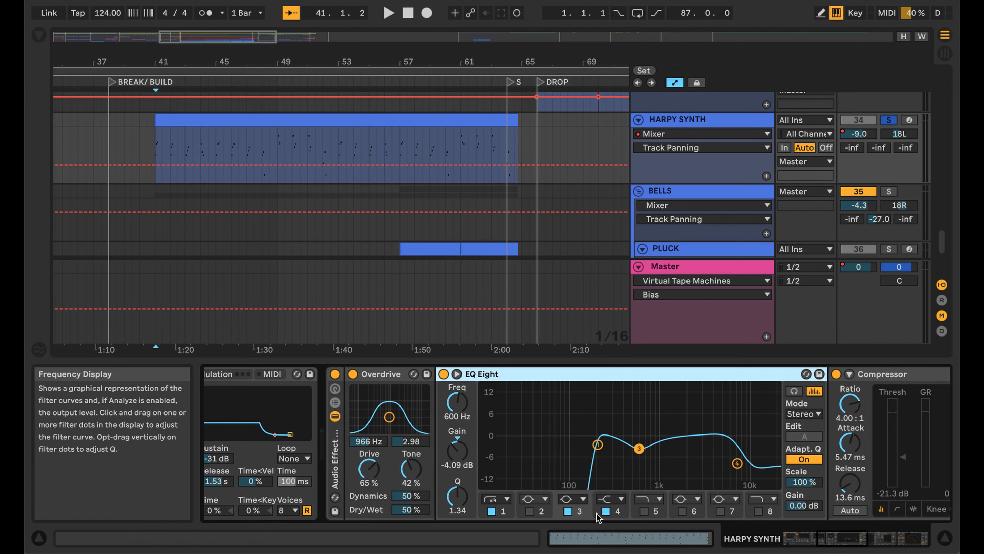
pyautogui.click(640, 449)
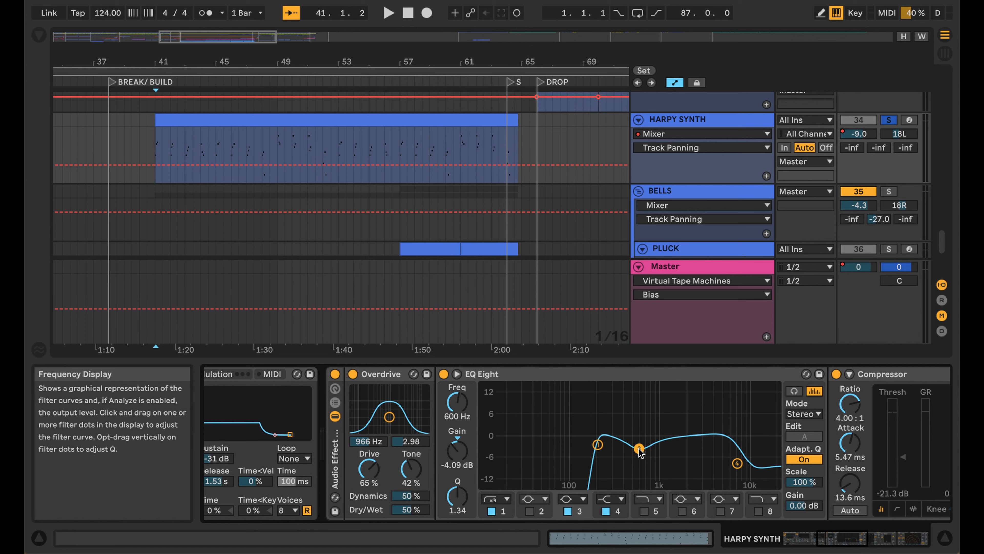
# Unsolo HARPY SYNTH and play its clip from bar 41 in the full mix.
pyautogui.click(888, 119)
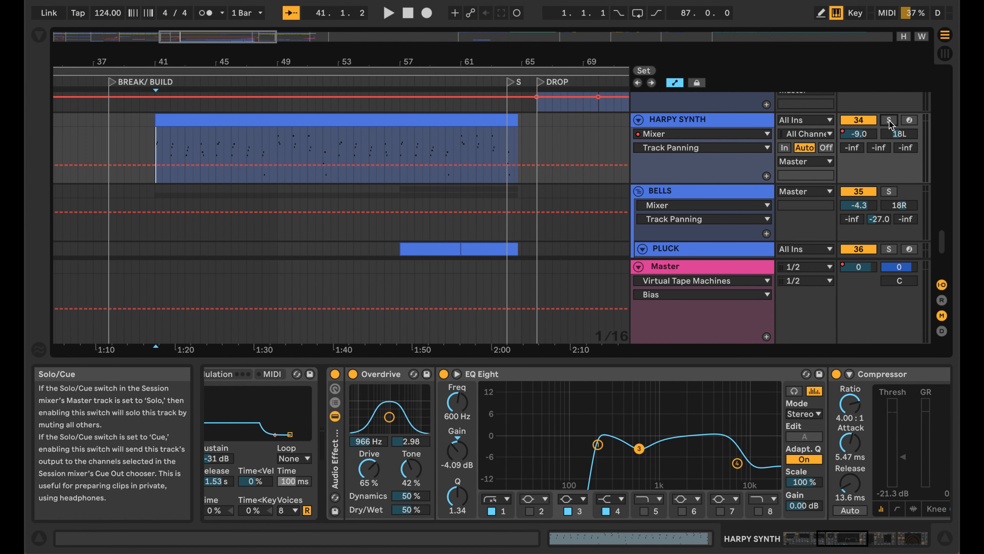
pyautogui.click(221, 118)
pyautogui.press('space')
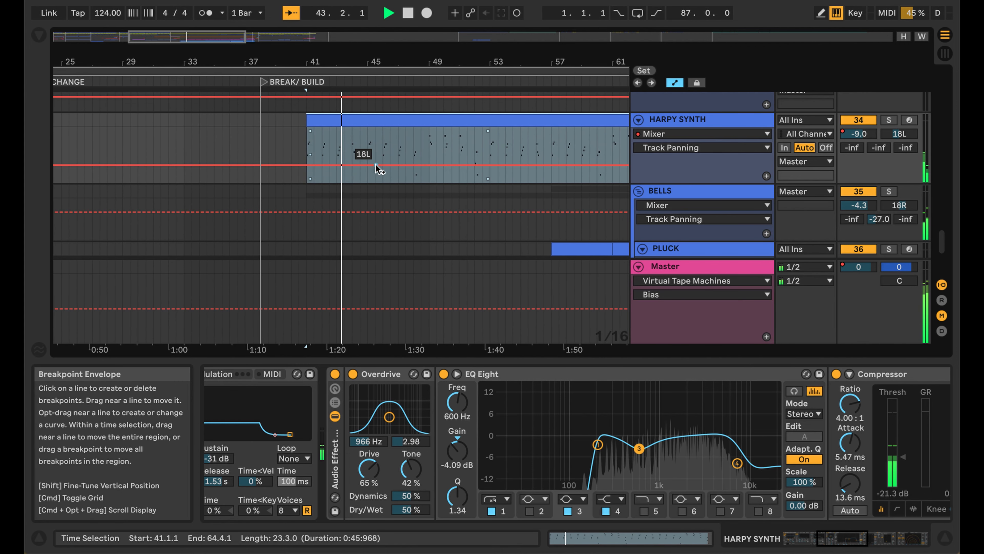
# Examine HARPY SYNTH's Compressor, Chorus and Echo during playback, including Echo's feedback and channel mode, and stop the transport.
pyautogui.scroll(-2, 376, 167)
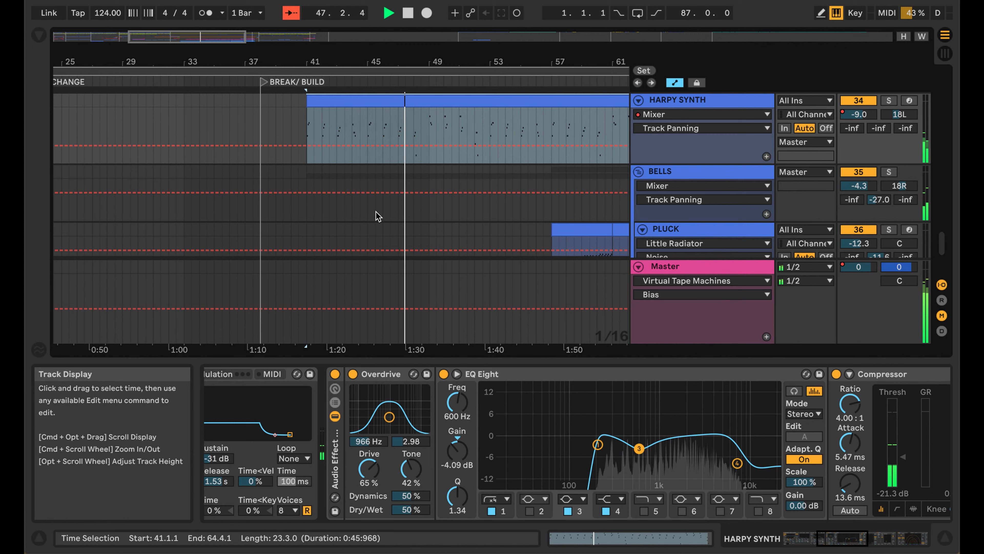
pyautogui.click(448, 471)
pyautogui.hscroll(-3, 448, 471)
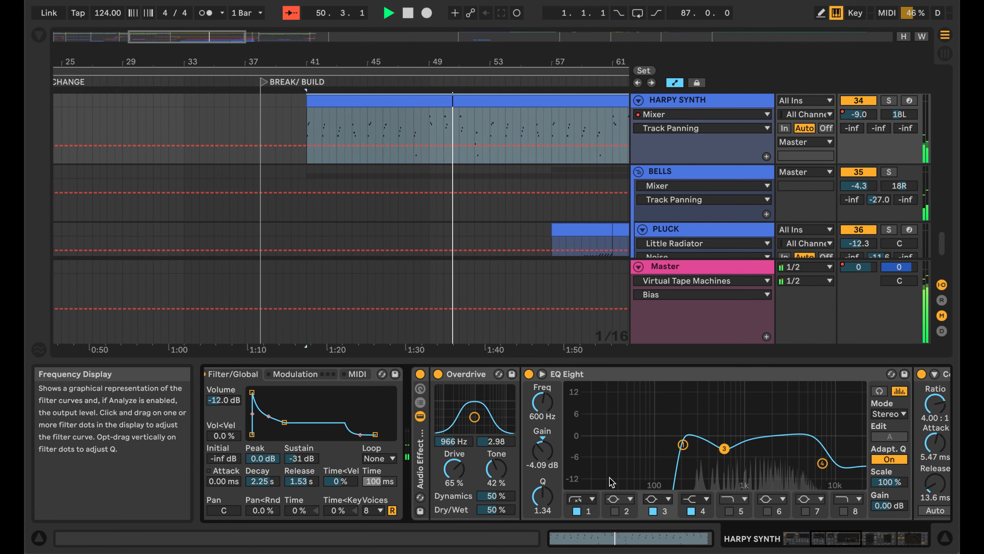
pyautogui.hscroll(10, 607, 477)
pyautogui.hscroll(10, 610, 482)
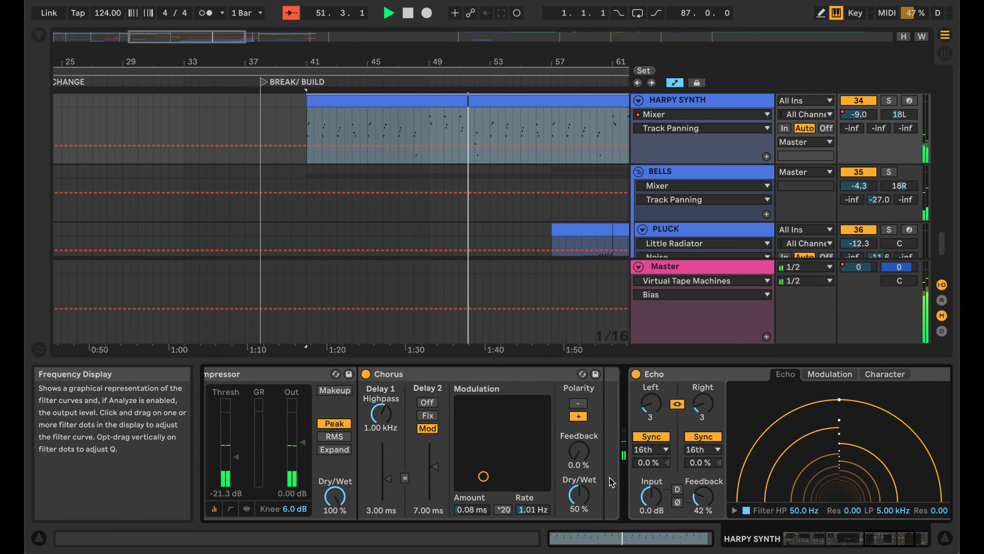
pyautogui.click(471, 375)
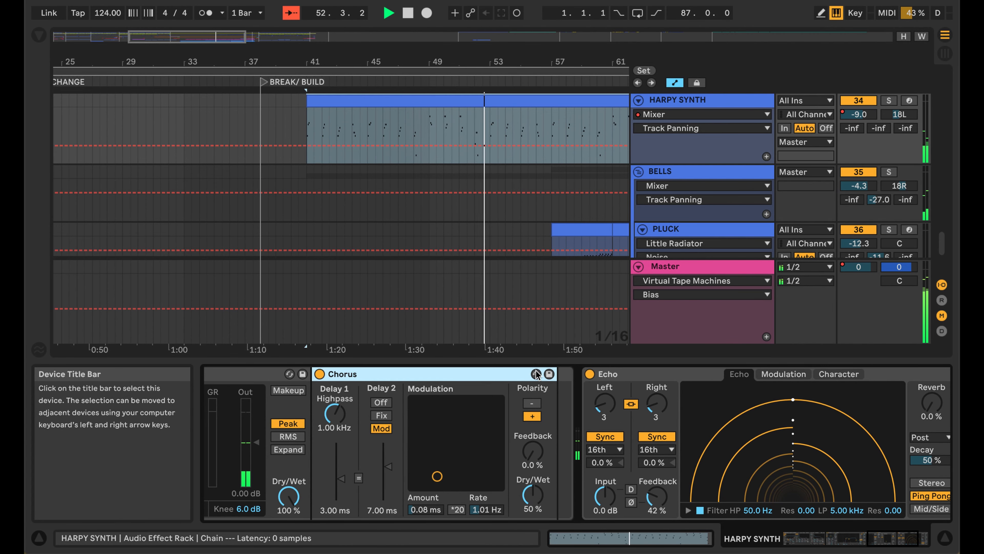
pyautogui.click(690, 376)
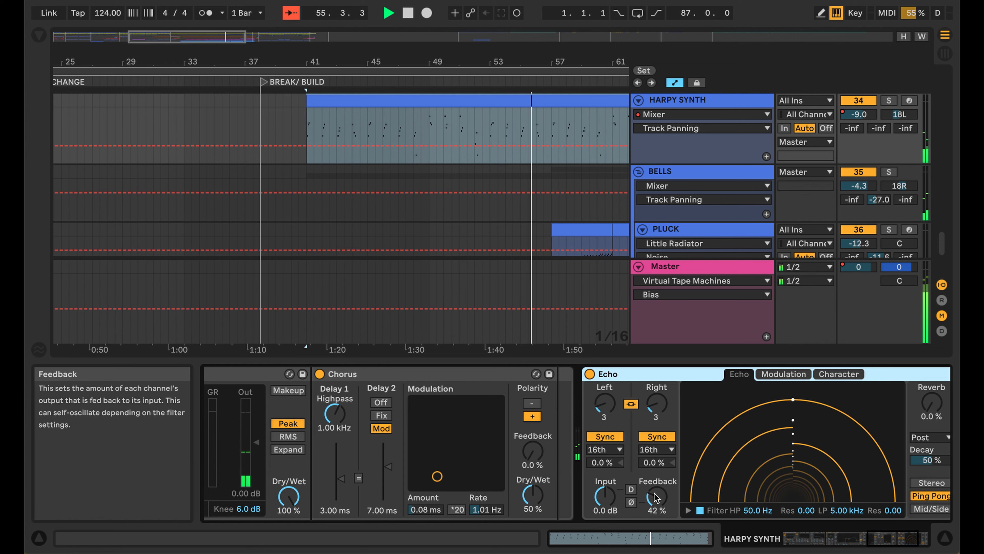
pyautogui.hscroll(4, 654, 497)
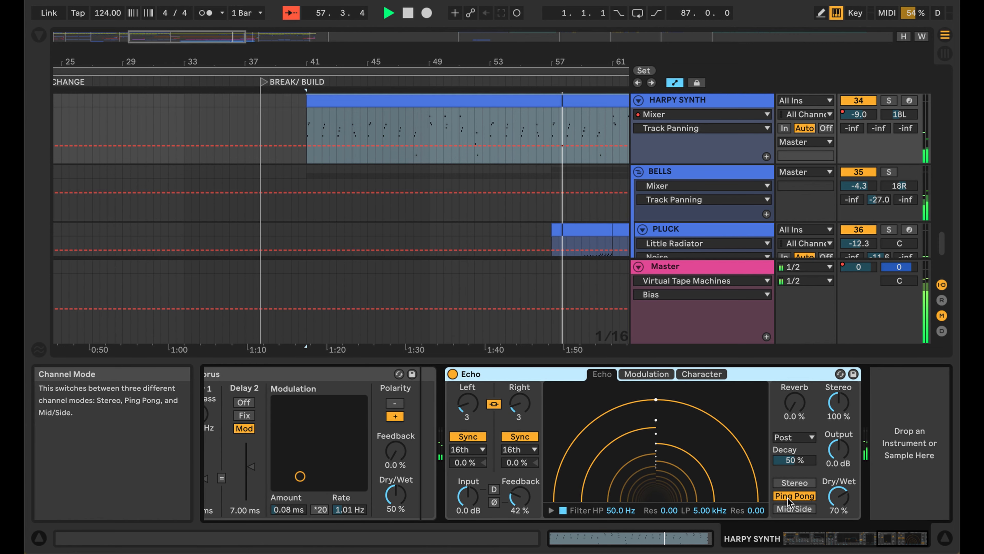
pyautogui.press('space')
# Play HARPY SYNTH's clip from bar 41 with HARPY SYNTH and the BELLS group soloed.
pyautogui.click(435, 176)
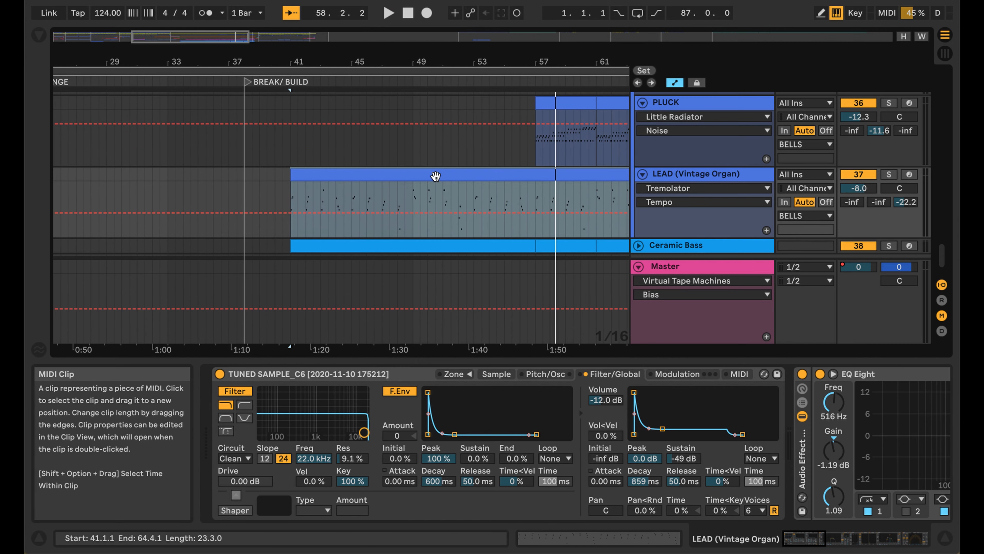
pyautogui.hscroll(5, 435, 177)
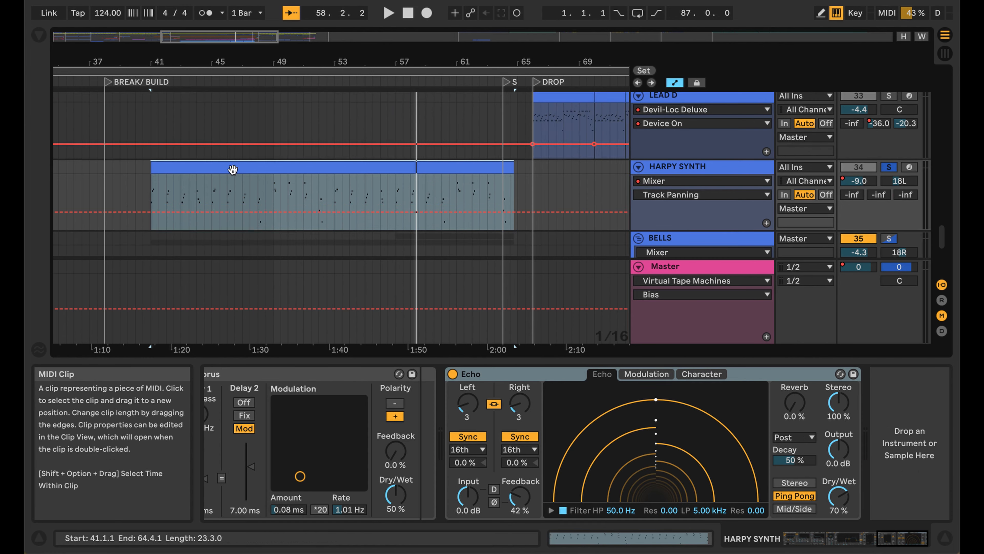
pyautogui.press('space')
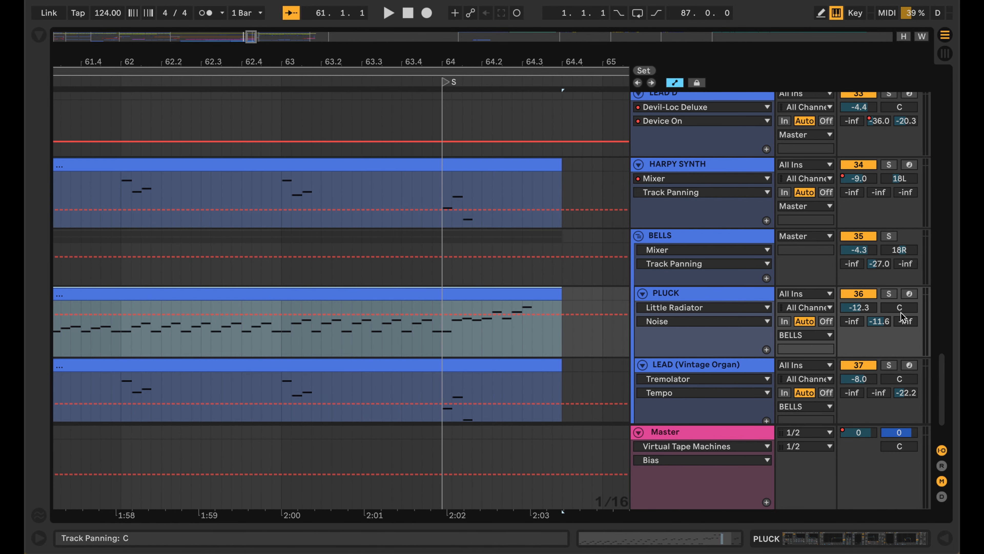
# Solo the PLUCK track and play its clip from bar 61.
pyautogui.click(889, 295)
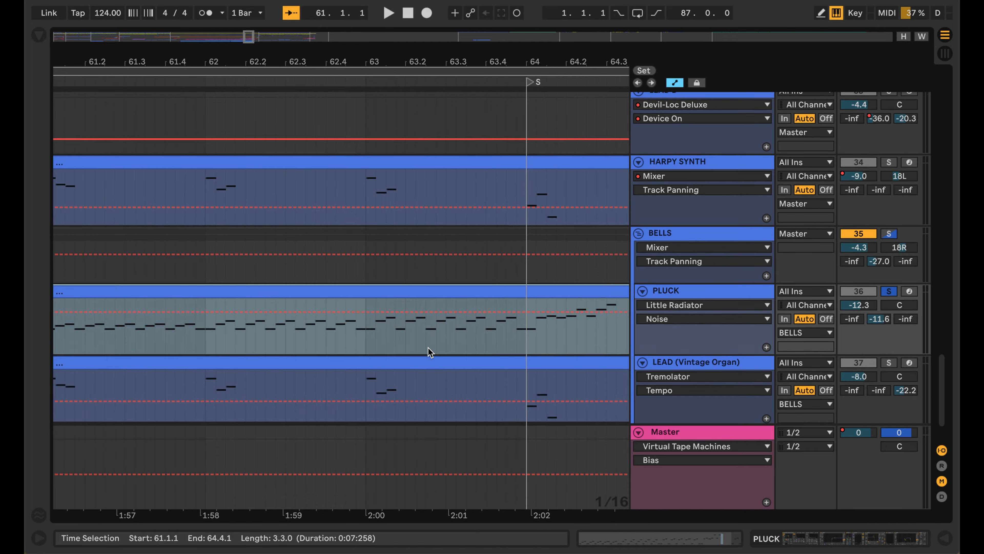
pyautogui.hscroll(-6, 428, 348)
pyautogui.press('space')
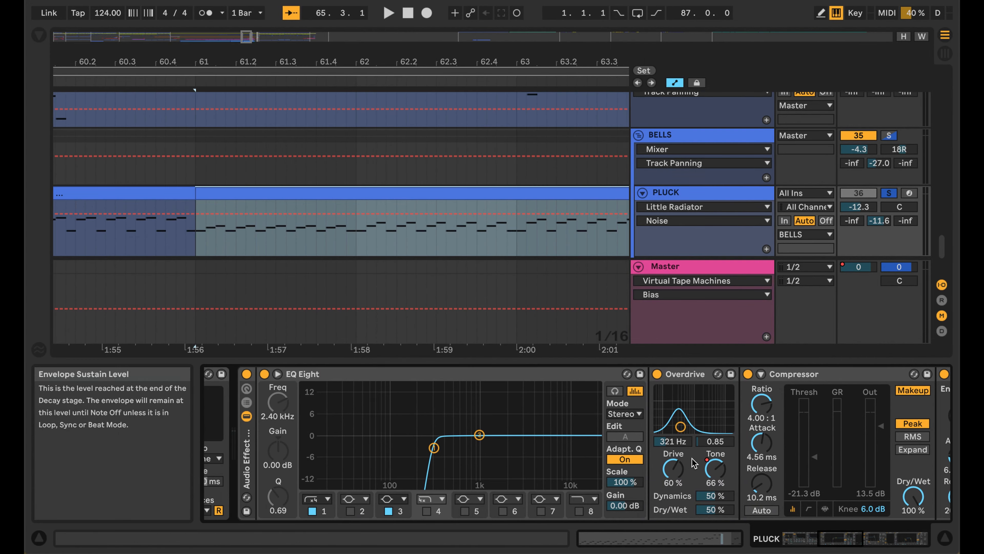
# Show PLUCK's automation envelopes for the Overdrive Tone and the Auto Filter Frequency.
pyautogui.rightClick(716, 468)
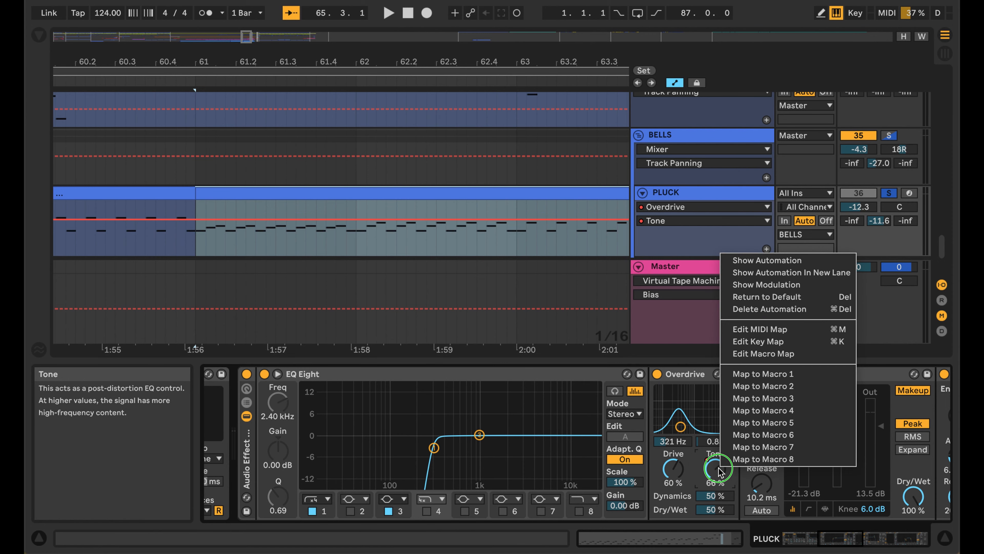
pyautogui.click(767, 260)
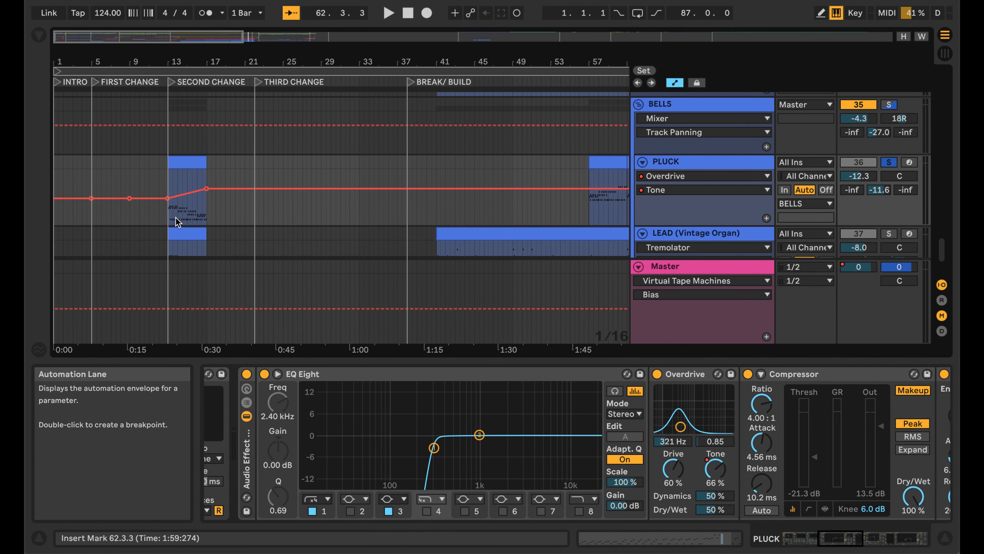
pyautogui.hscroll(10, 426, 373)
pyautogui.click(603, 415)
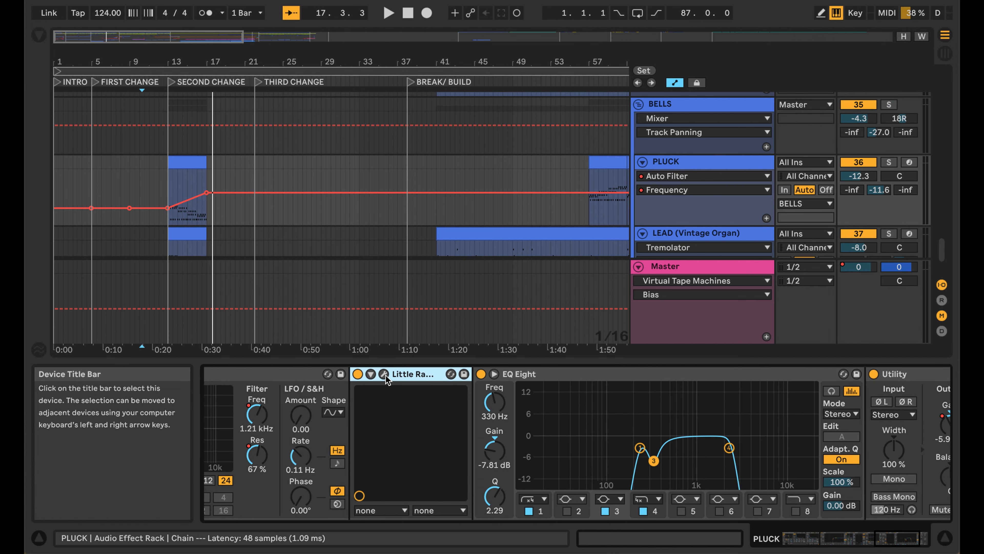
# Inspect PLUCK's Little Radiator settings, close its window and play the PLUCK clip from bar 57 in the full mix.
pyautogui.click(385, 374)
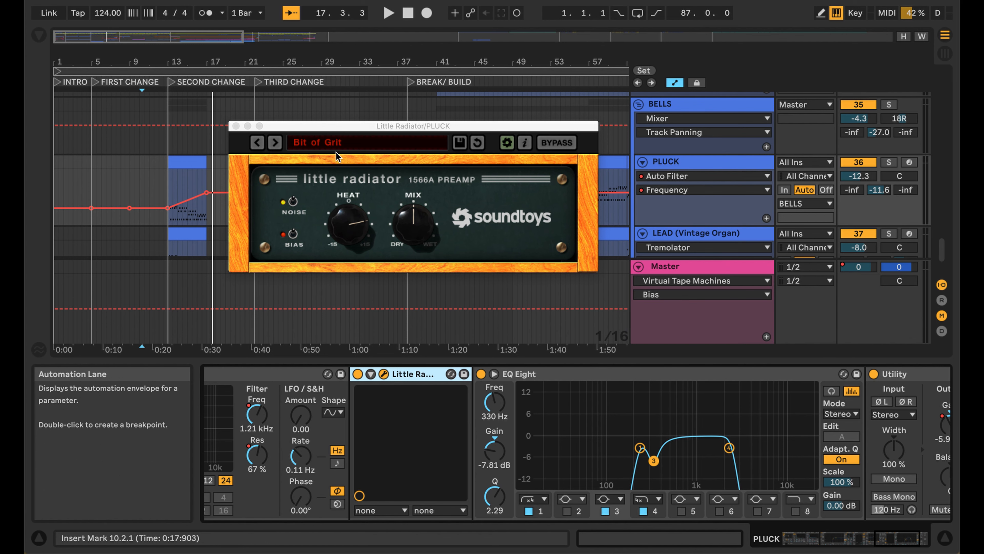
pyautogui.click(236, 126)
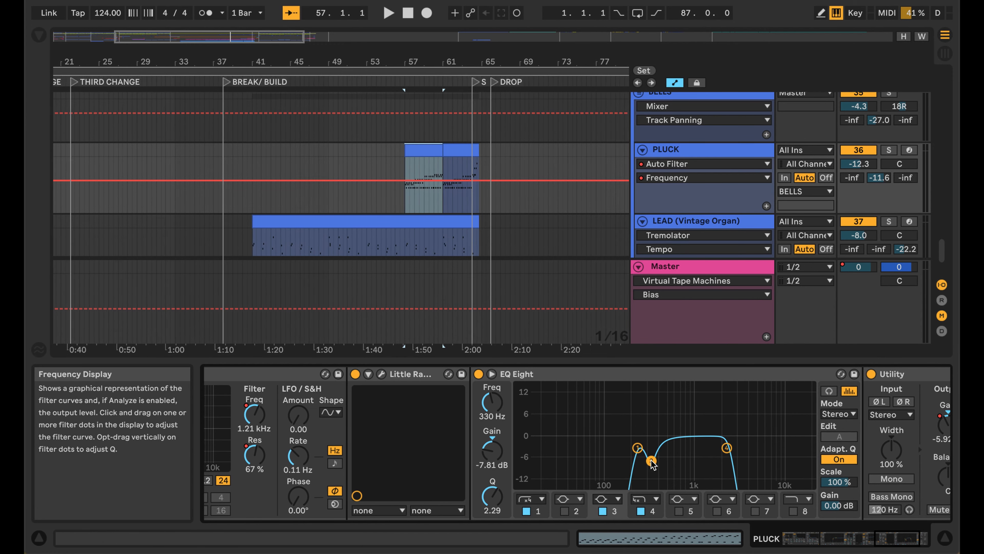
pyautogui.press('space')
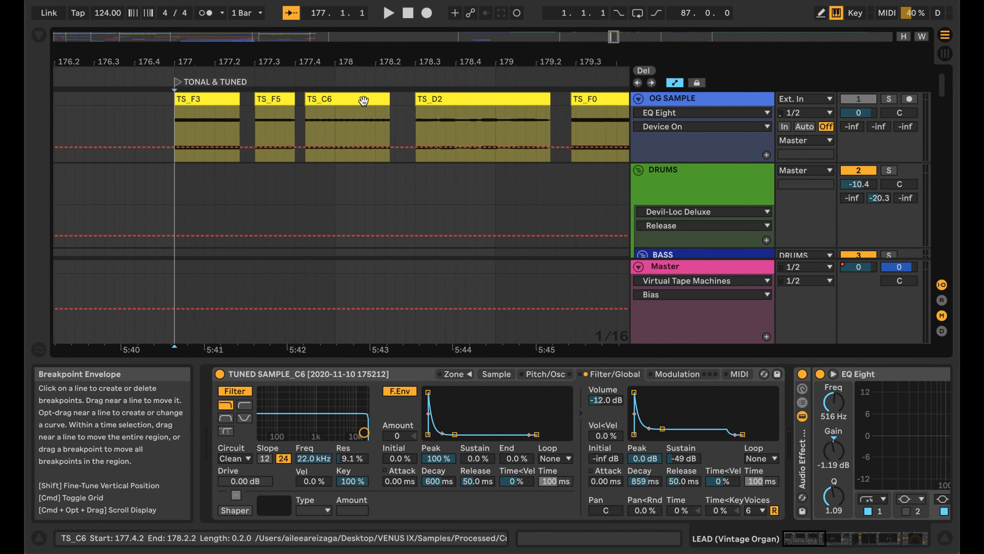
# Solo OG SAMPLE and play the TS_C6 clip in the TONAL & TUNED section.
pyautogui.click(364, 100)
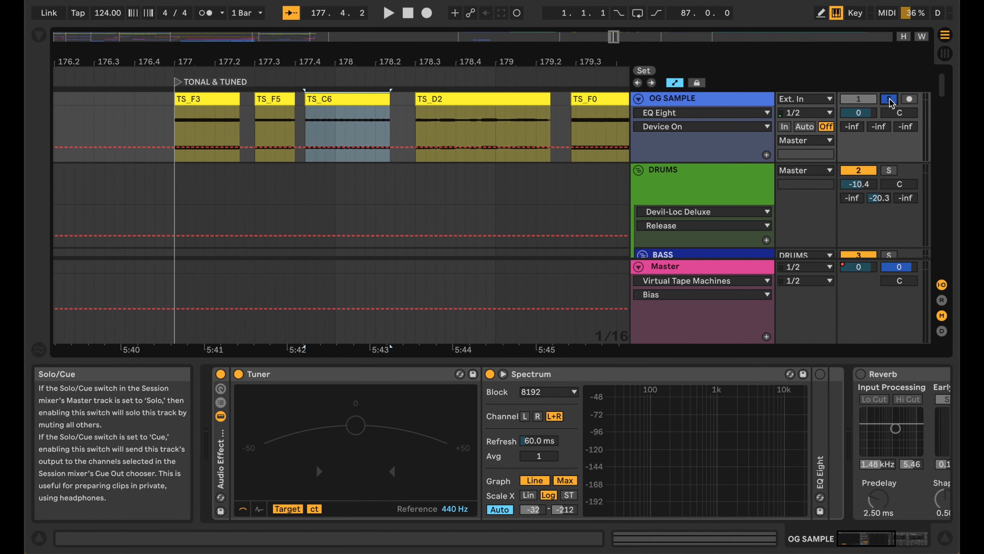
pyautogui.press('space')
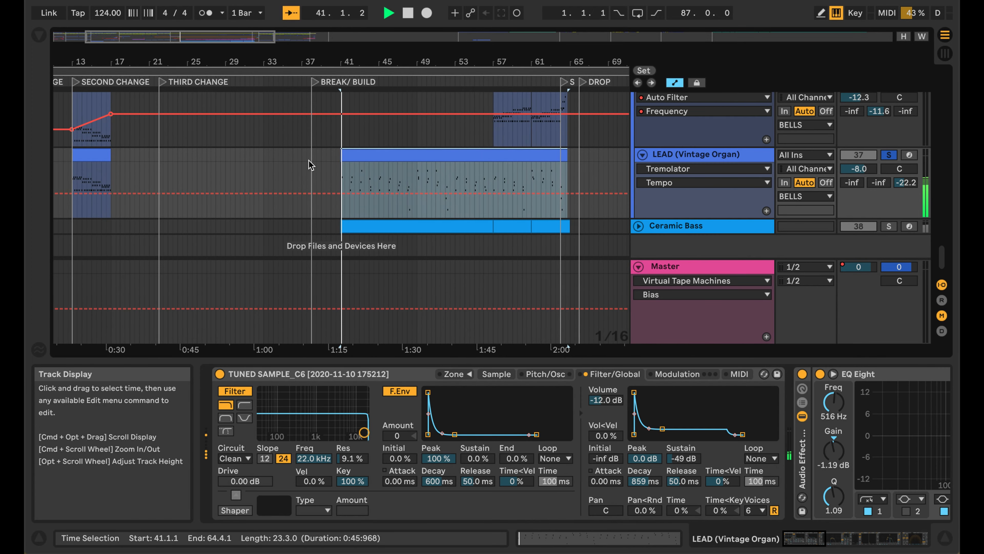
# Examine LEAD (Vintage Organ)'s device chain up to its EQ Eight during soloed playback, and stop the transport.
pyautogui.hscroll(10, 614, 456)
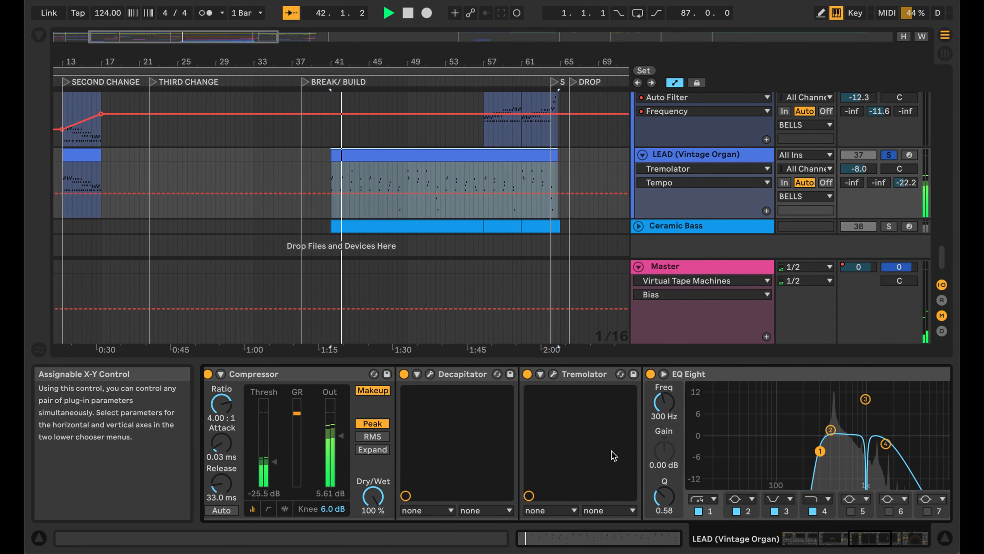
pyautogui.hscroll(4, 614, 455)
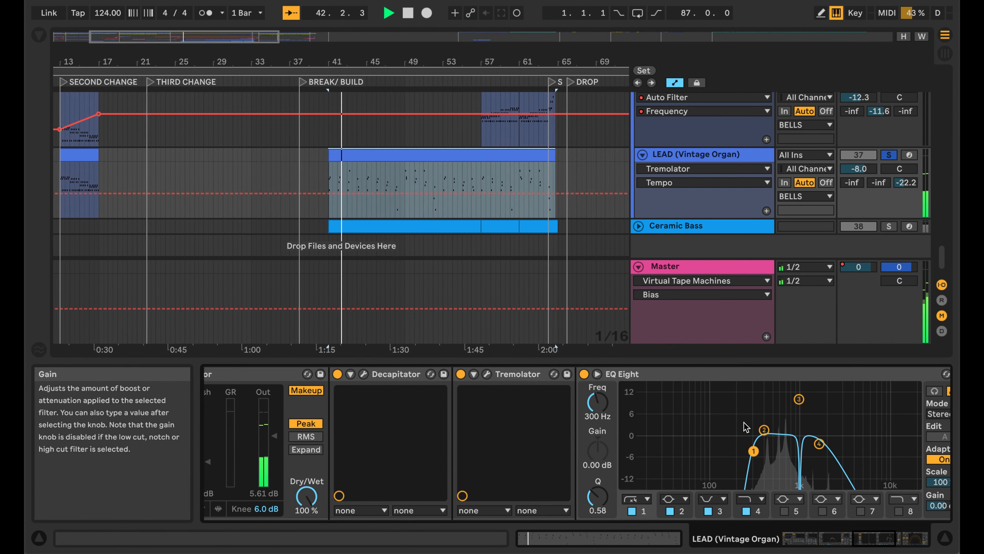
pyautogui.click(833, 376)
pyautogui.hscroll(4, 736, 388)
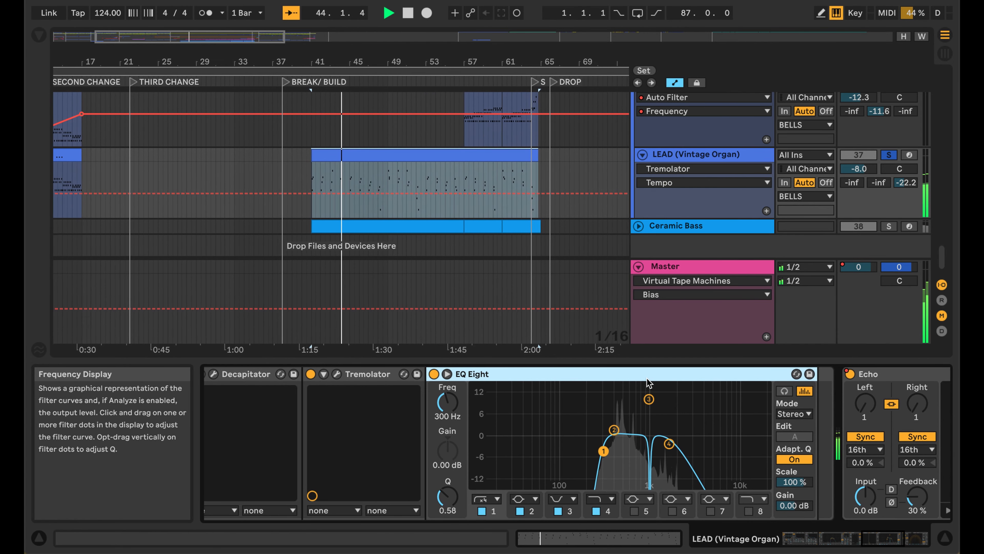
pyautogui.press('space')
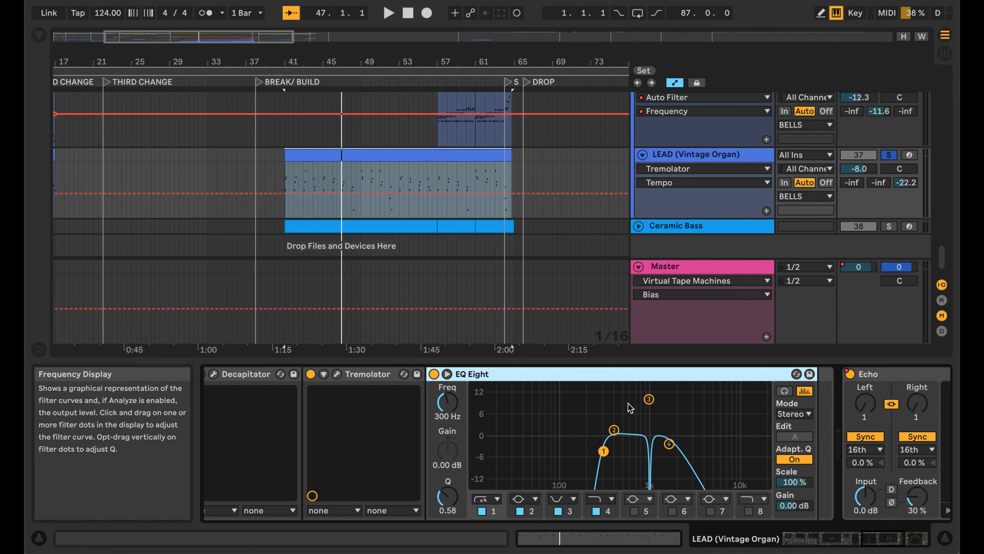
# Inspect the Tremolator and Decapitator settings on LEAD (Vintage Organ), and close the Decapitator window.
pyautogui.hscroll(-3, 449, 446)
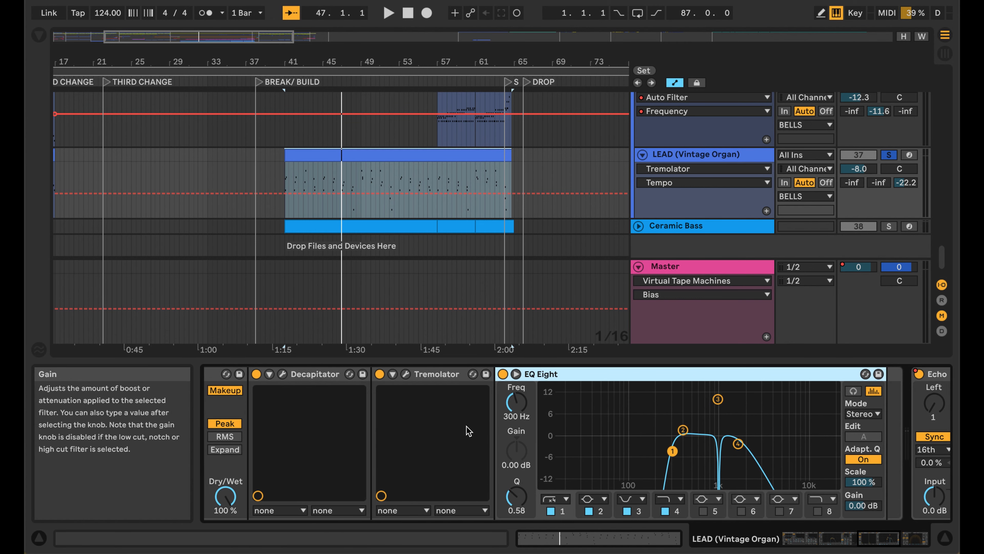
pyautogui.click(439, 374)
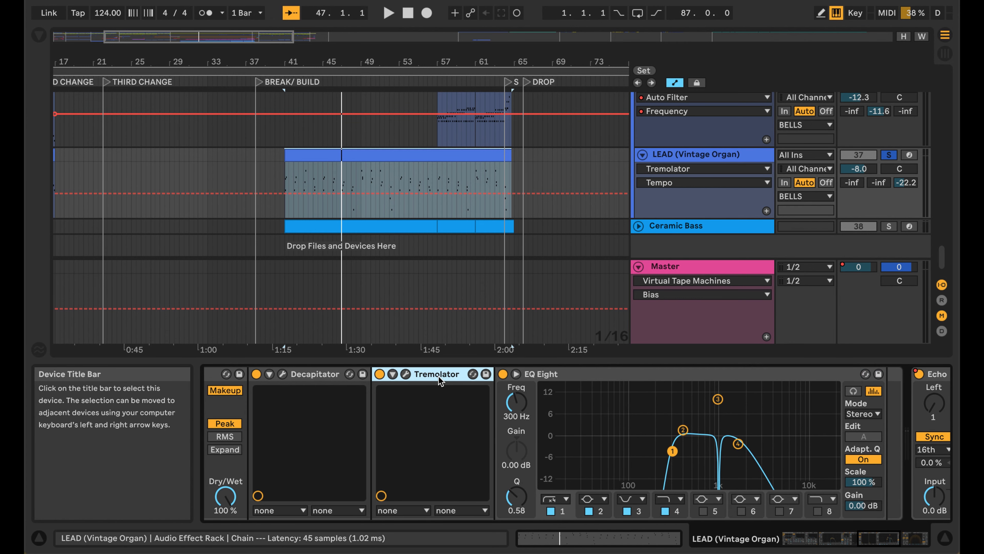
pyautogui.click(406, 374)
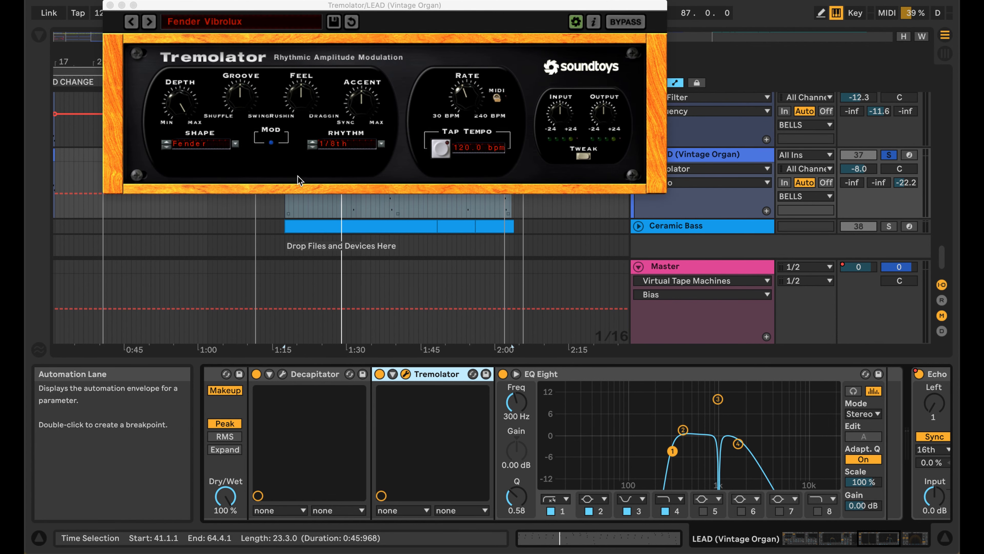
pyautogui.click(283, 374)
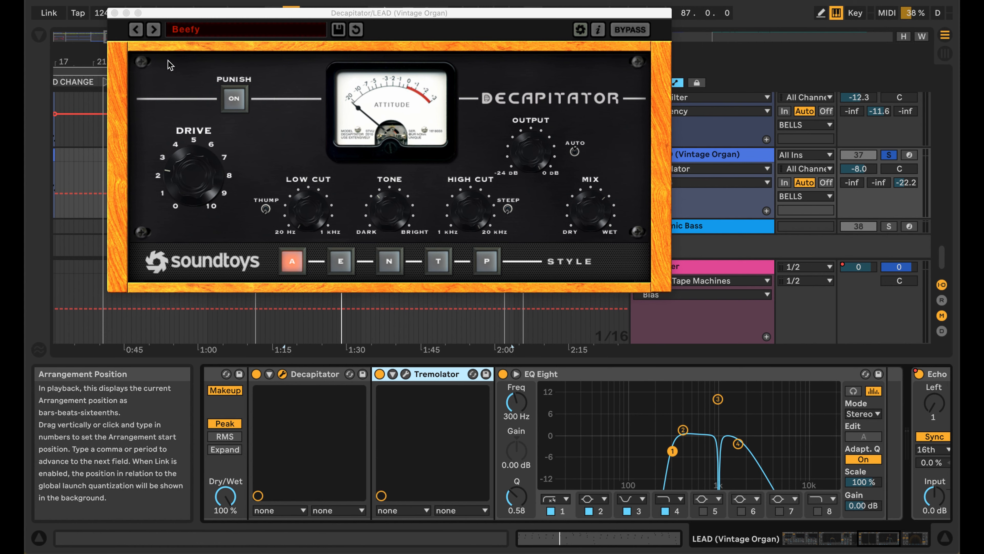
pyautogui.click(115, 13)
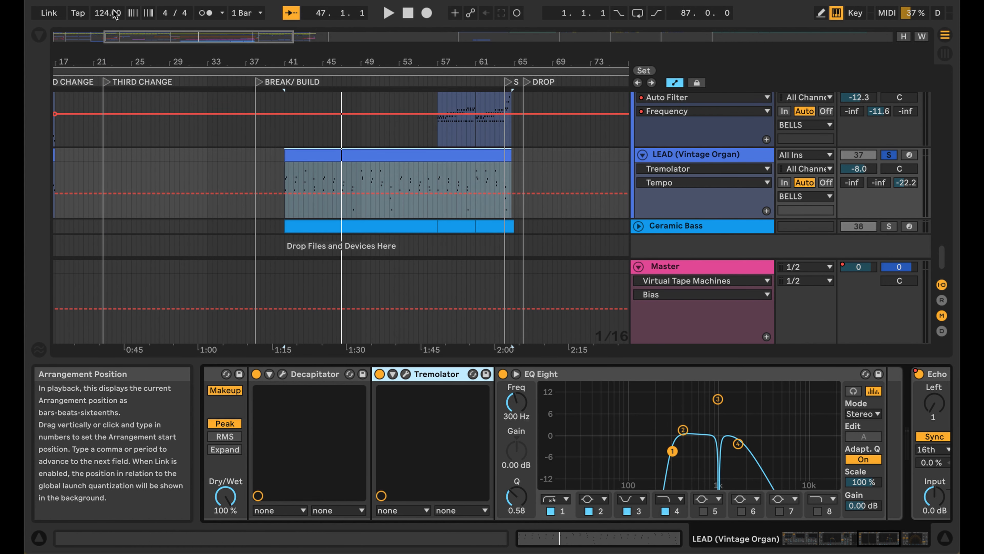
# Inspect the Echo at the end of LEAD (Vintage Organ)'s device chain, including its Dry/Wet amount.
pyautogui.hscroll(1, 524, 481)
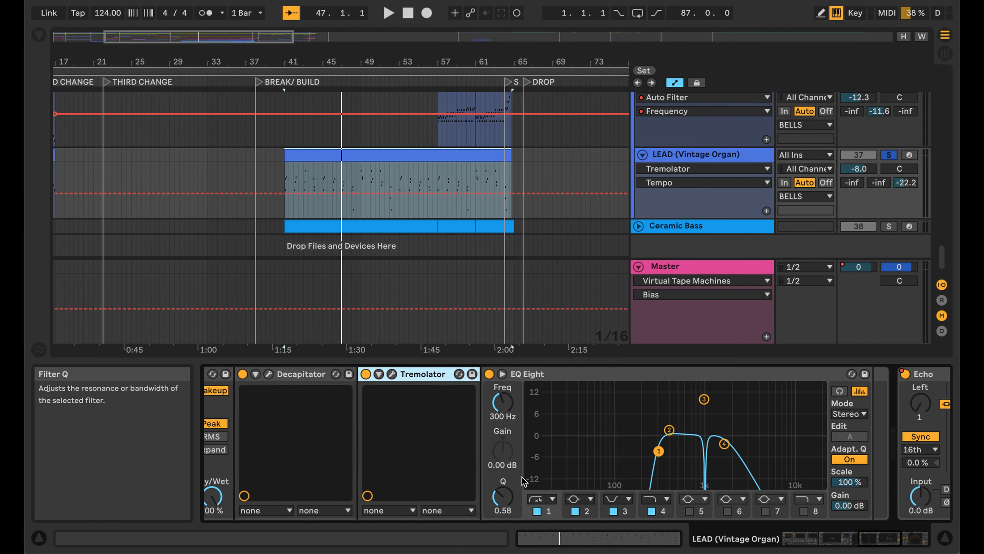
pyautogui.hscroll(10, 524, 481)
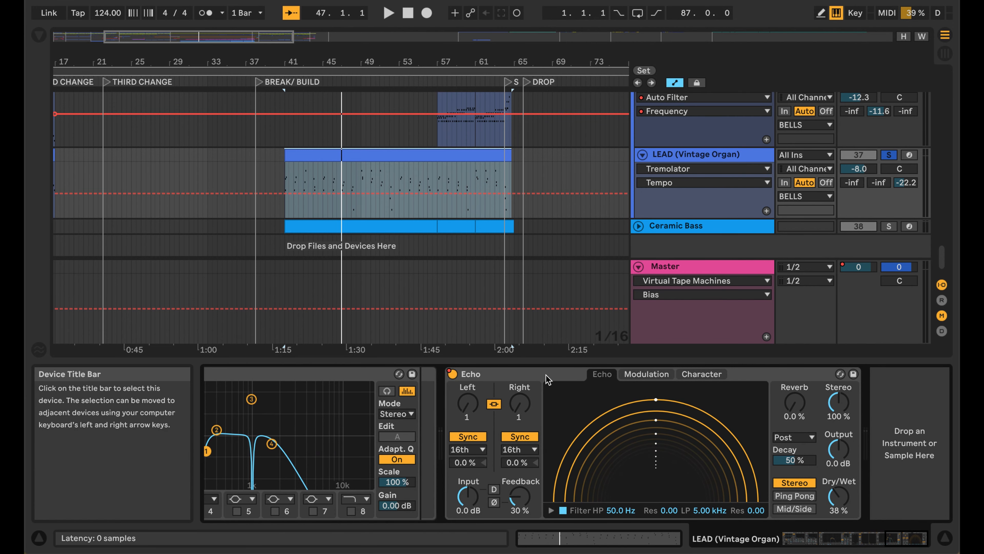
pyautogui.click(546, 379)
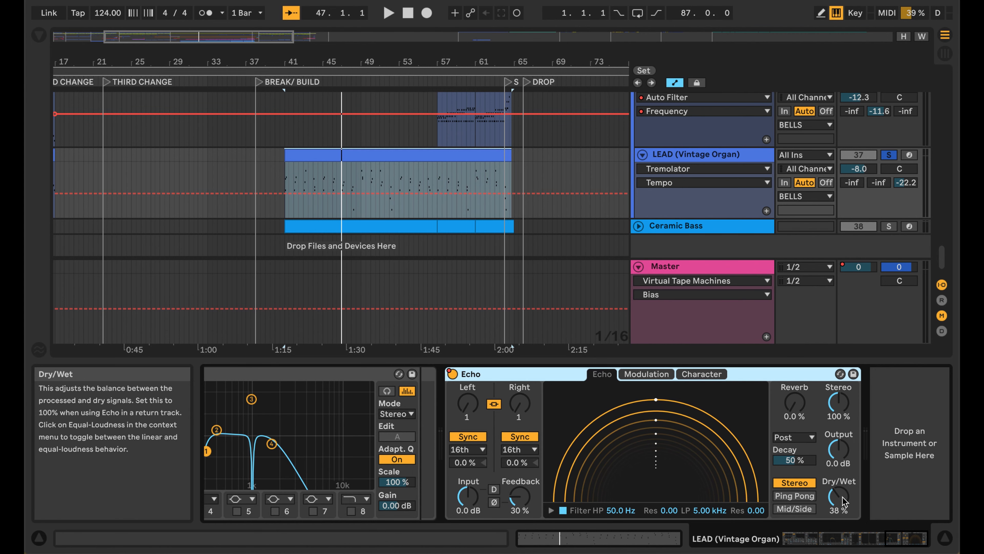
# Solo OG SAMPLE and play the A1 clip at bar 180.3.
pyautogui.scroll(3, 714, 170)
pyautogui.click(714, 168)
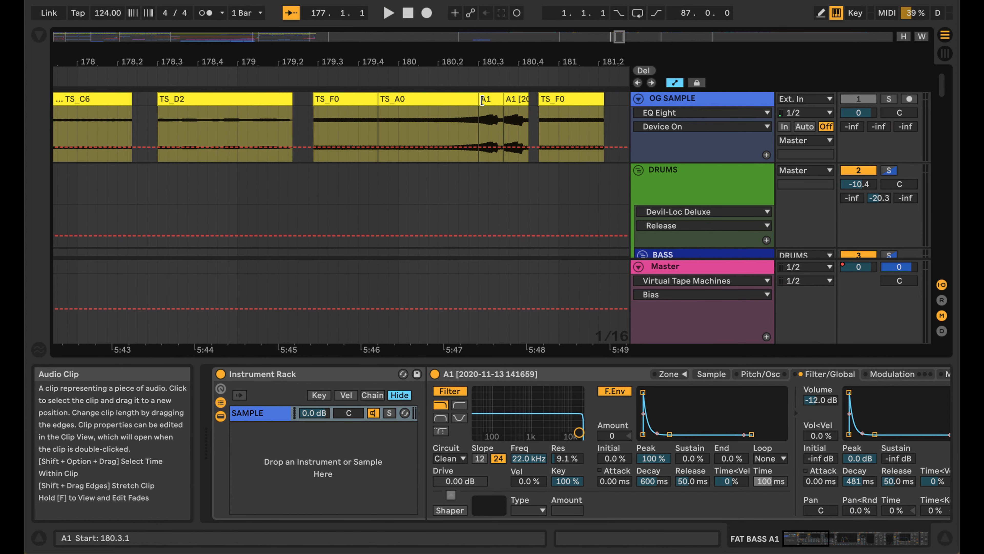
pyautogui.click(482, 101)
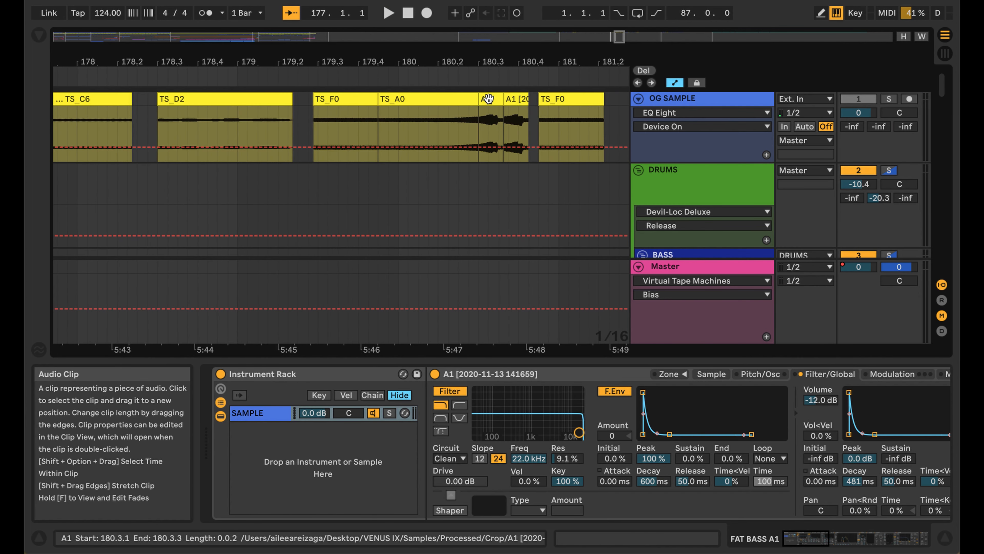
pyautogui.click(889, 99)
pyautogui.press('space')
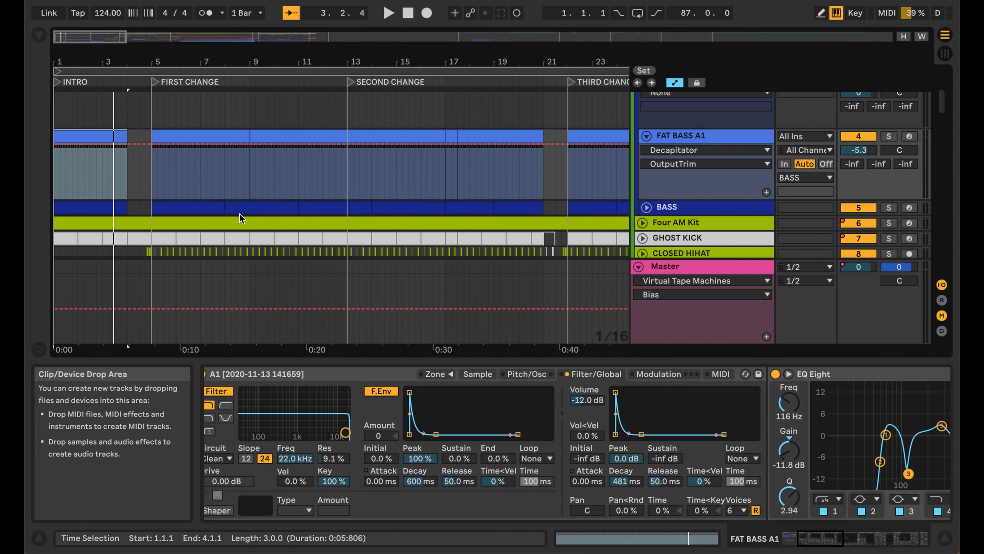
# Play the intro and stop it, and open FAT BASS A1's first clip in an enlarged note editor.
pyautogui.press('space')
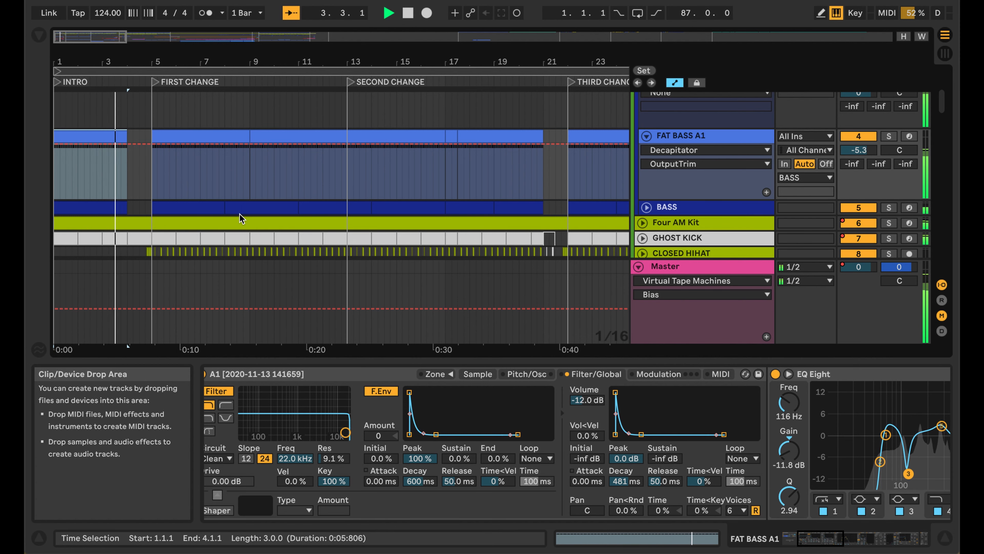
pyautogui.press('space')
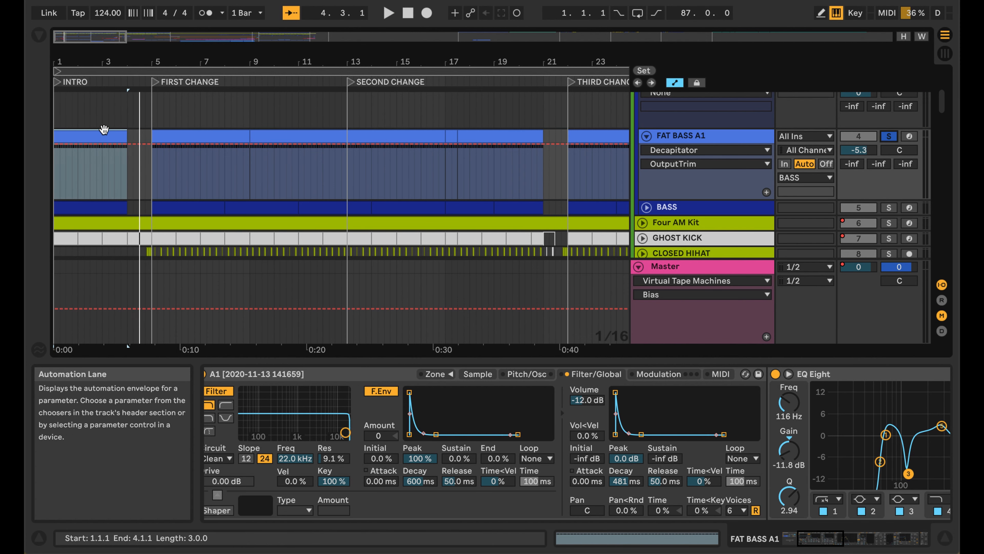
pyautogui.click(93, 133)
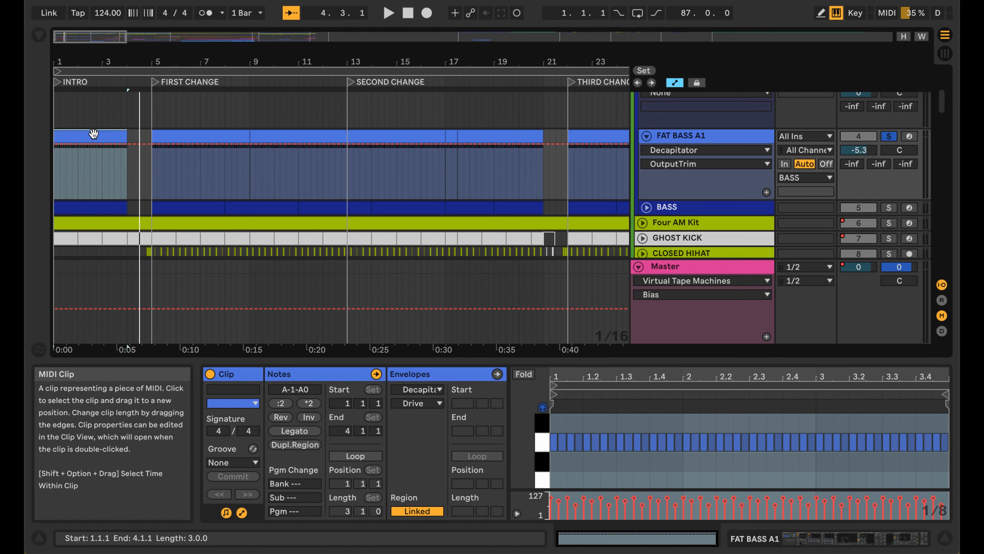
pyautogui.moveTo(678, 360); pyautogui.dragTo(654, 238)
# Transpose the clip's A0 notes down an octave to compare during playback, raise them an octave again, and stop.
pyautogui.click(540, 322)
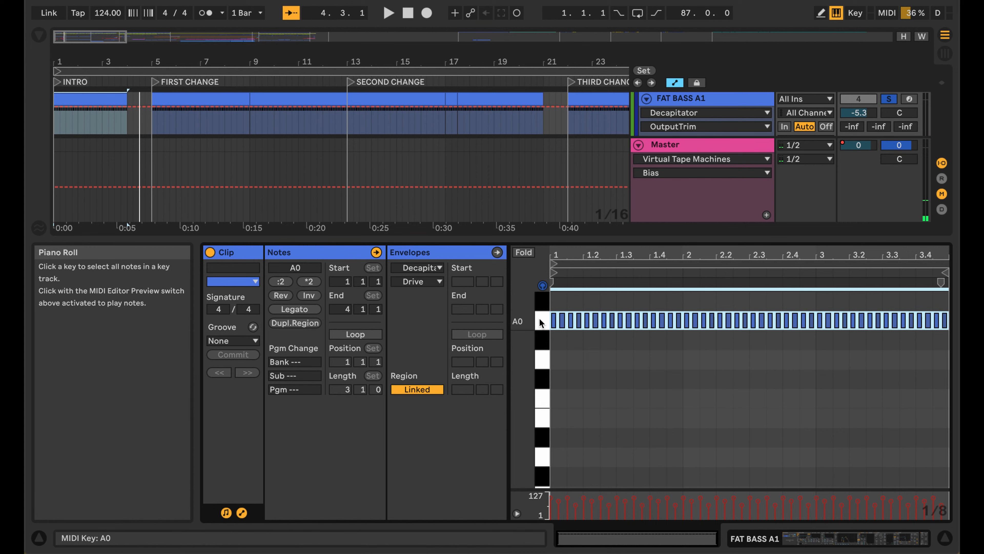
pyautogui.hotkey('shift', 'Down')
pyautogui.press('space')
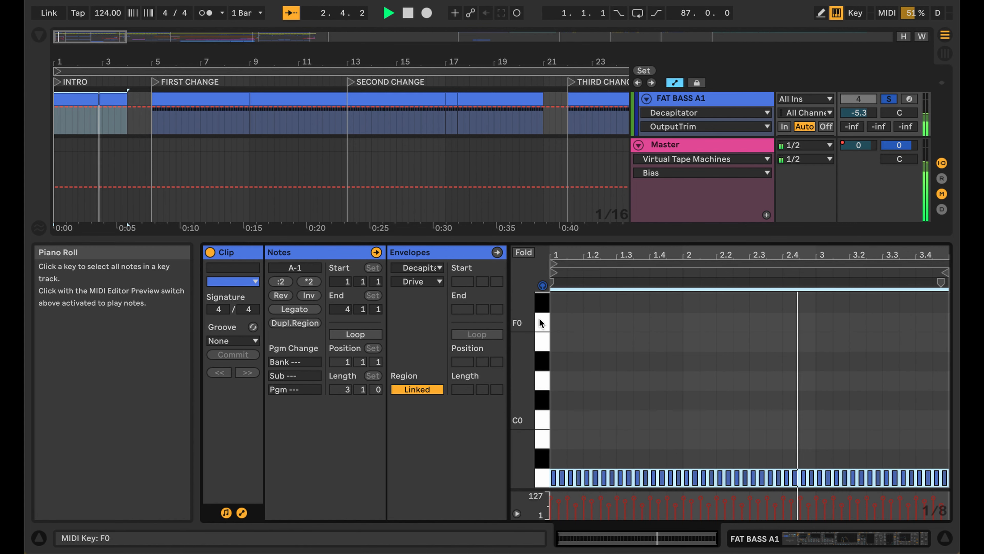
pyautogui.hotkey('shift', 'Up')
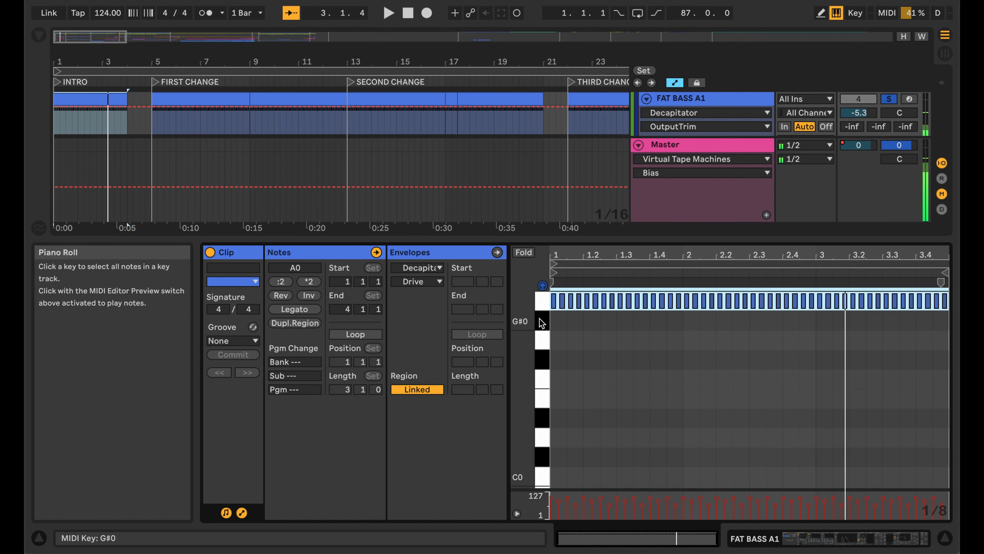
pyautogui.press('space')
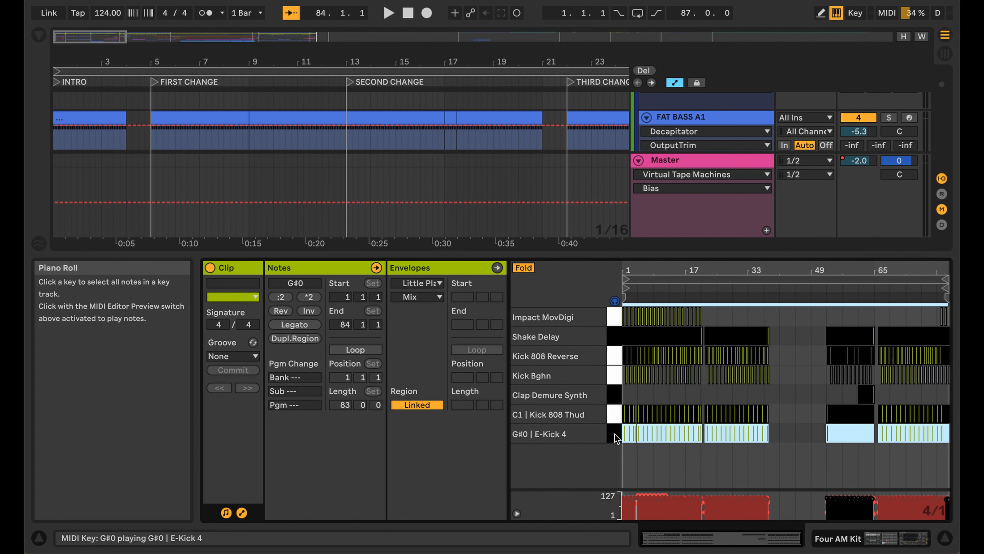
# Audition the Kick 808 Thud row in the Four AM Kit clip.
pyautogui.click(614, 414)
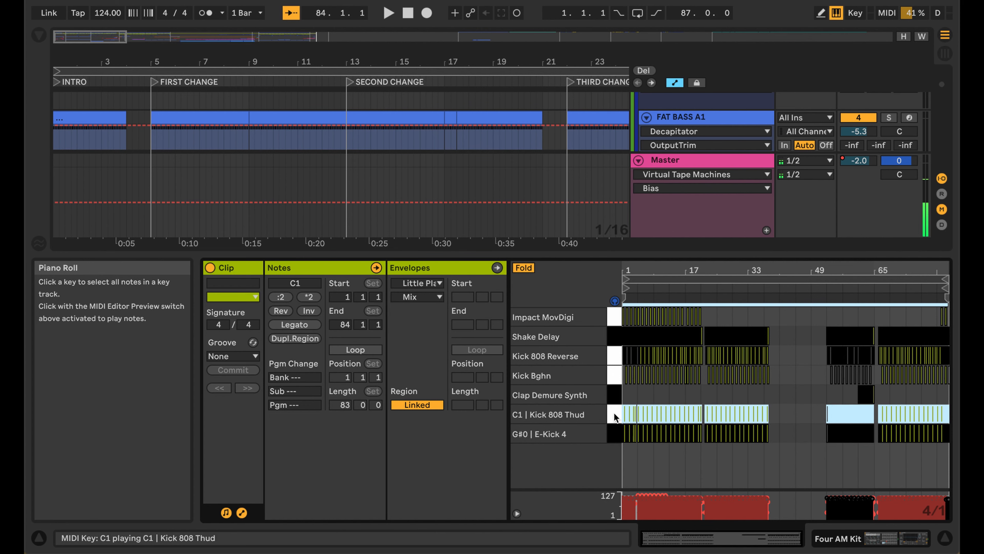
# Inspect the BASS track's Analog Saw Bass device chain, and select the DRUMS group.
pyautogui.click(705, 228)
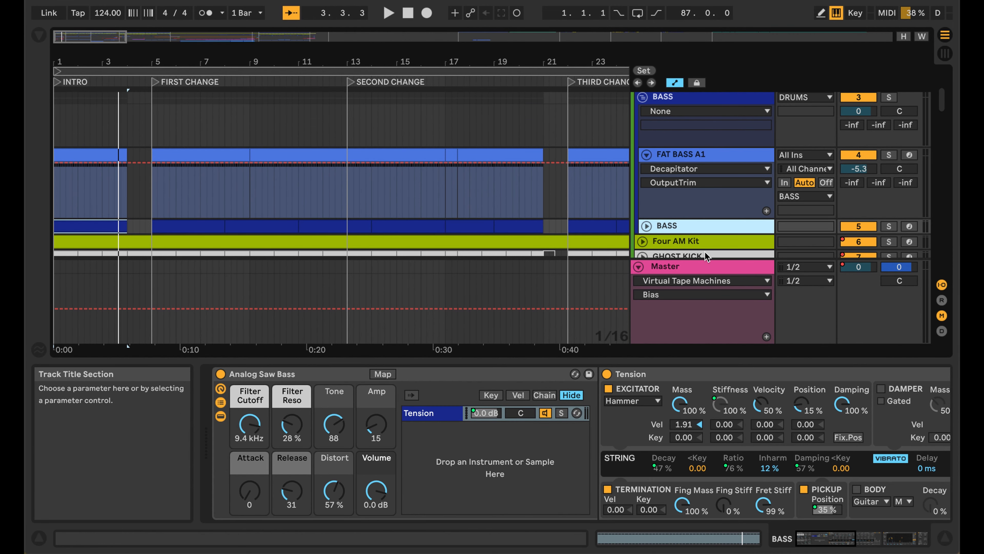
pyautogui.scroll(3, 705, 155)
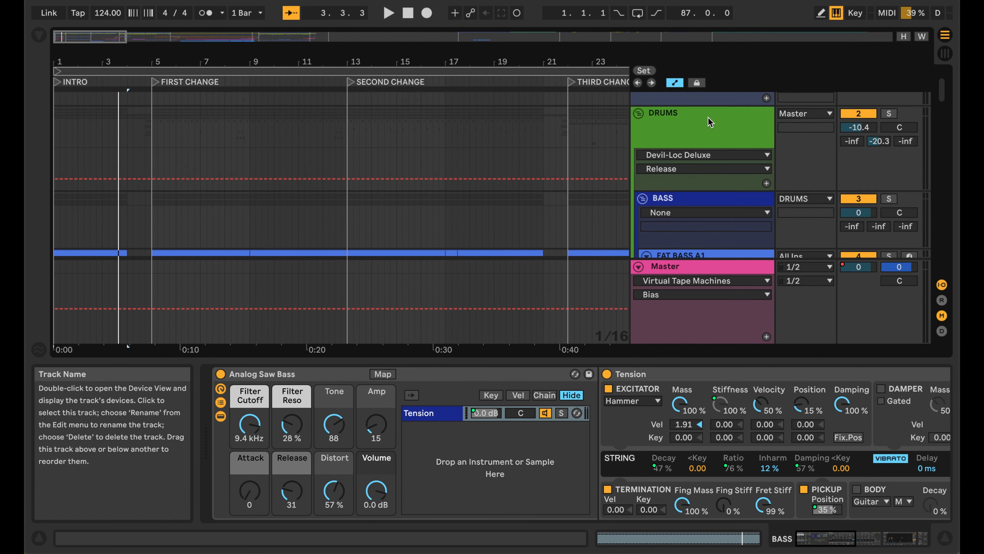
pyautogui.click(709, 122)
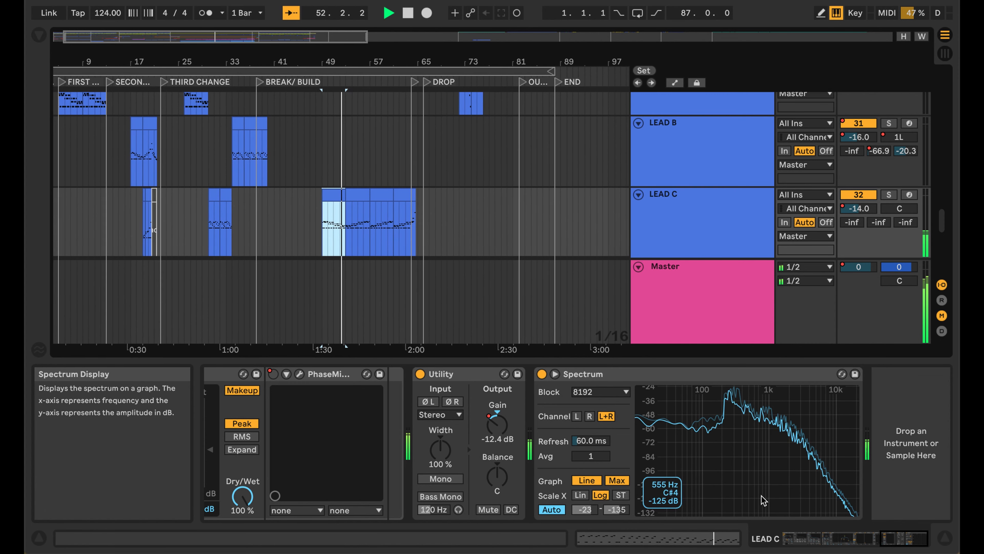
# Inspect filter 5 in FAT BASS A1's EQ Eight, and select the track's clip at THIRD CHANGE.
pyautogui.hscroll(-8, 750, 469)
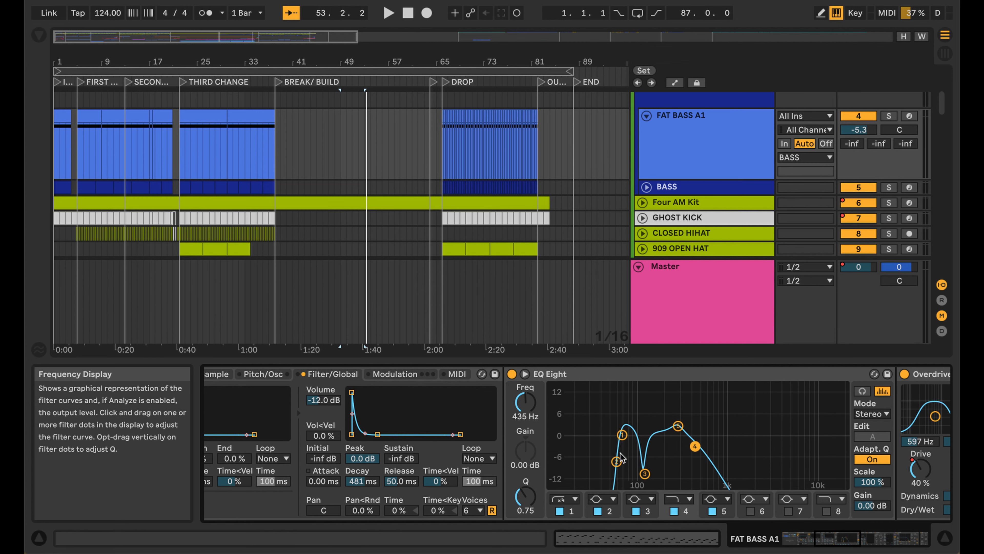
pyautogui.click(702, 494)
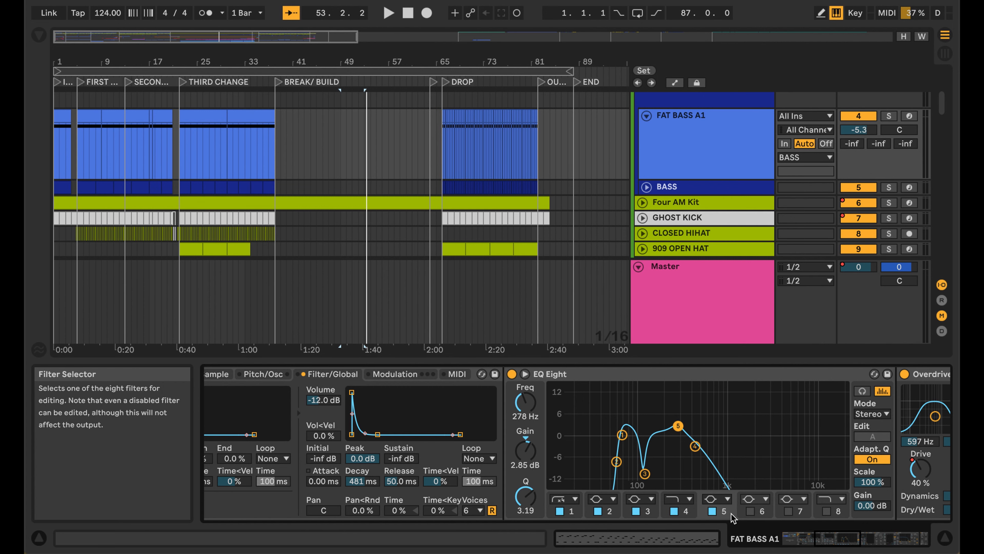
pyautogui.click(204, 116)
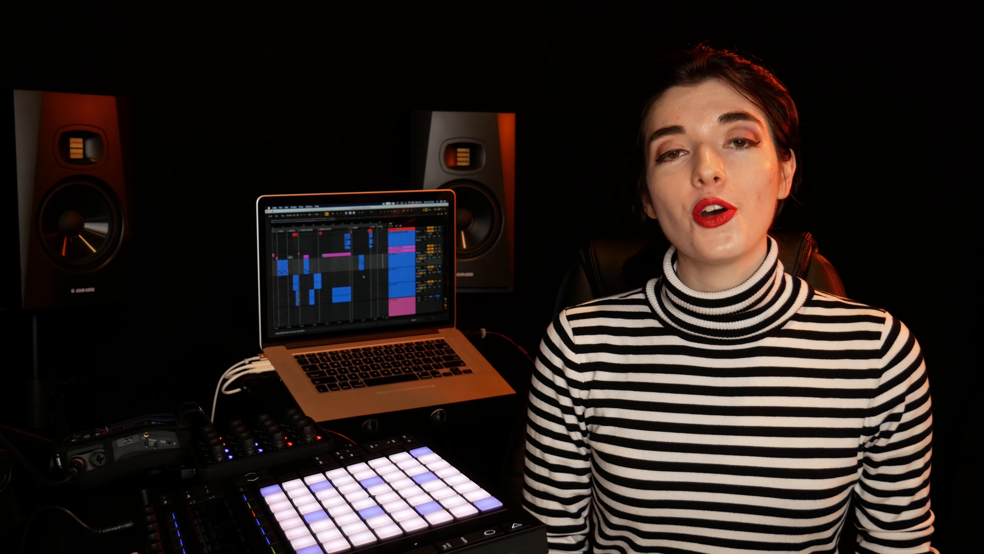